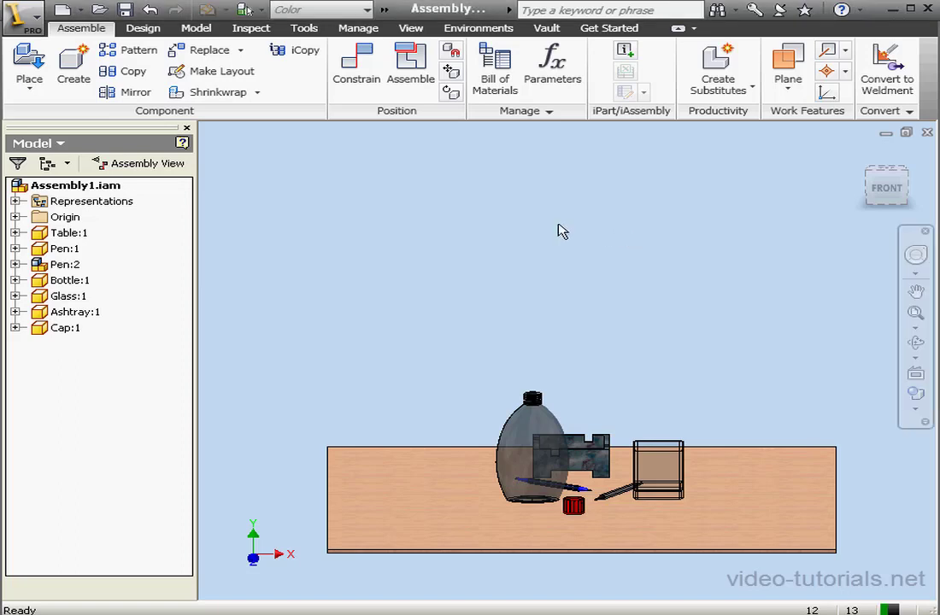
- Start a new 2D sketch on the glass's front face, viewed from the front
click(205, 31)
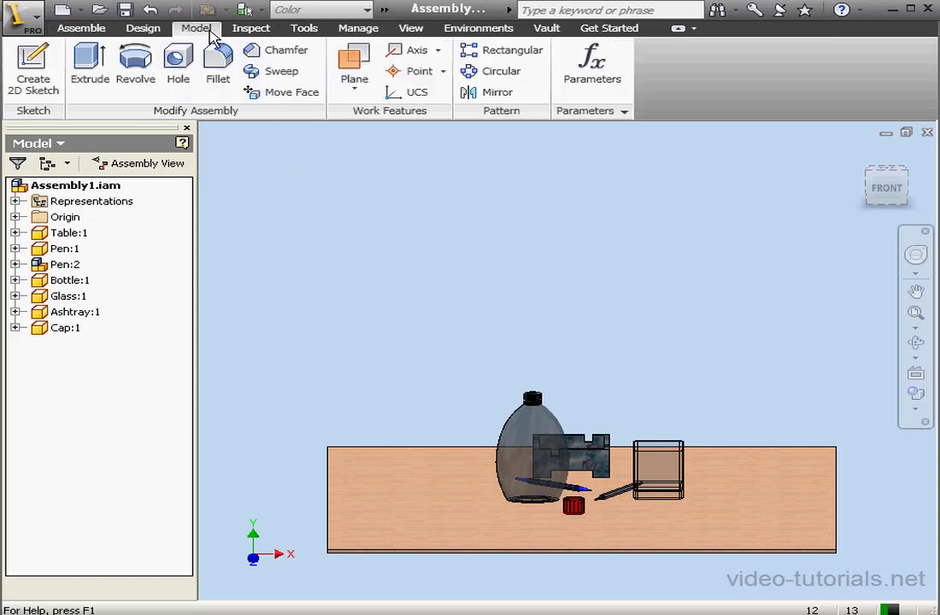
click(38, 73)
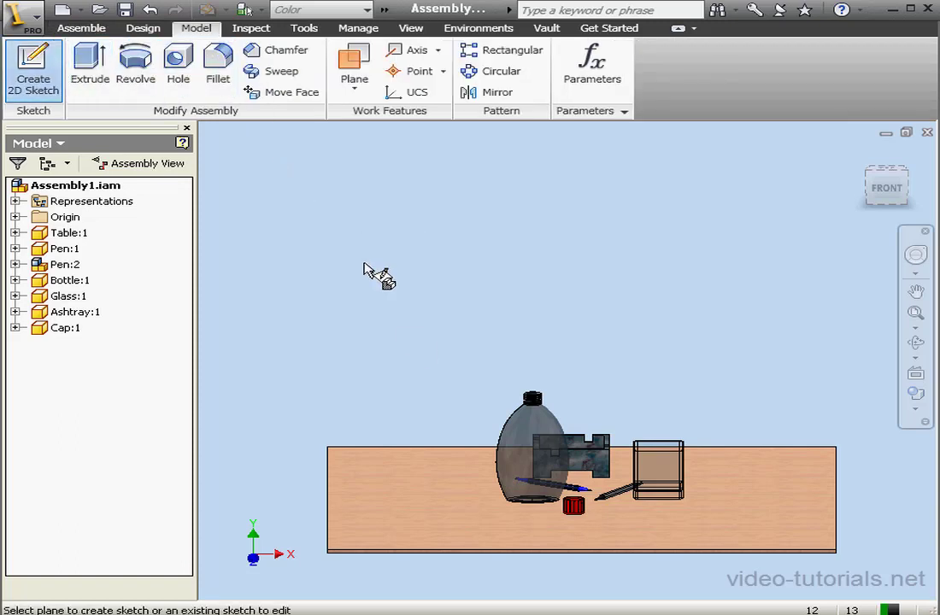
click(675, 475)
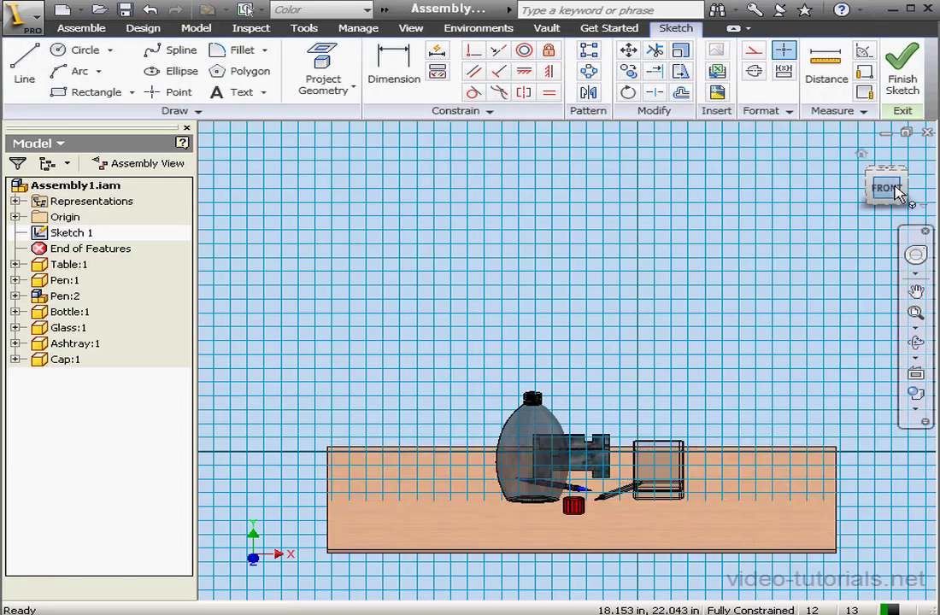
click(887, 186)
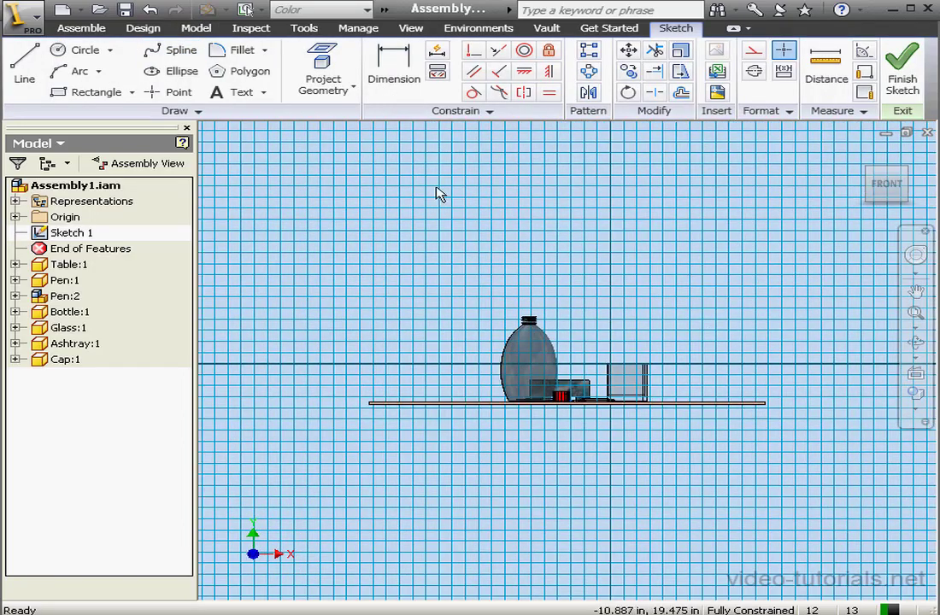
- Draw a short vertical line inside the glass and finish Sketch 1
click(24, 64)
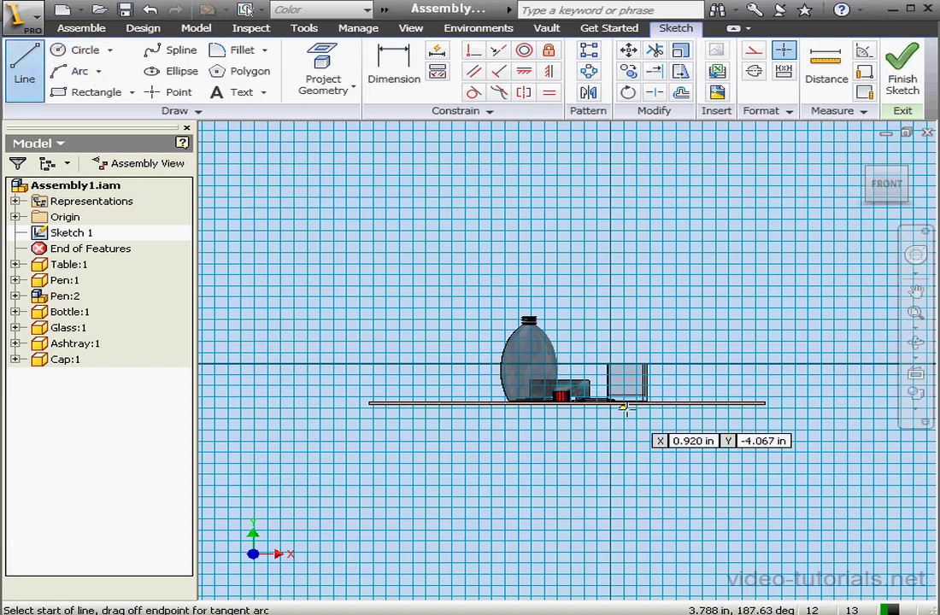
click(624, 365)
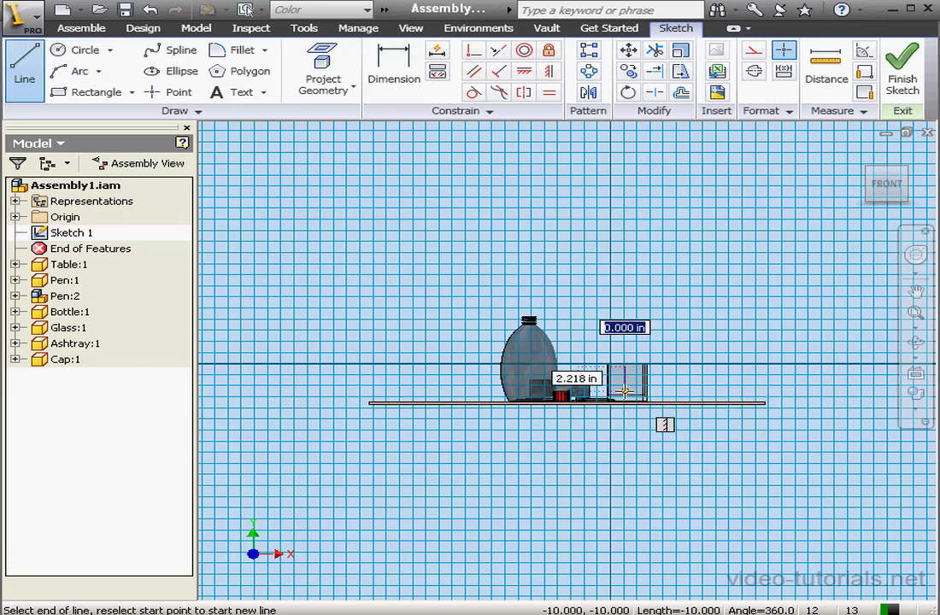
click(626, 392)
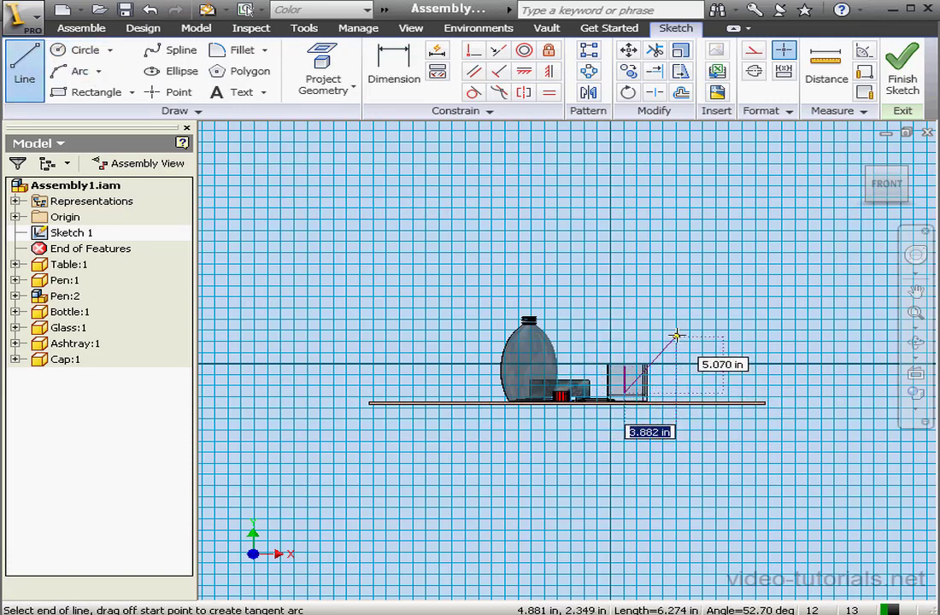
right_click(678, 335)
click(738, 350)
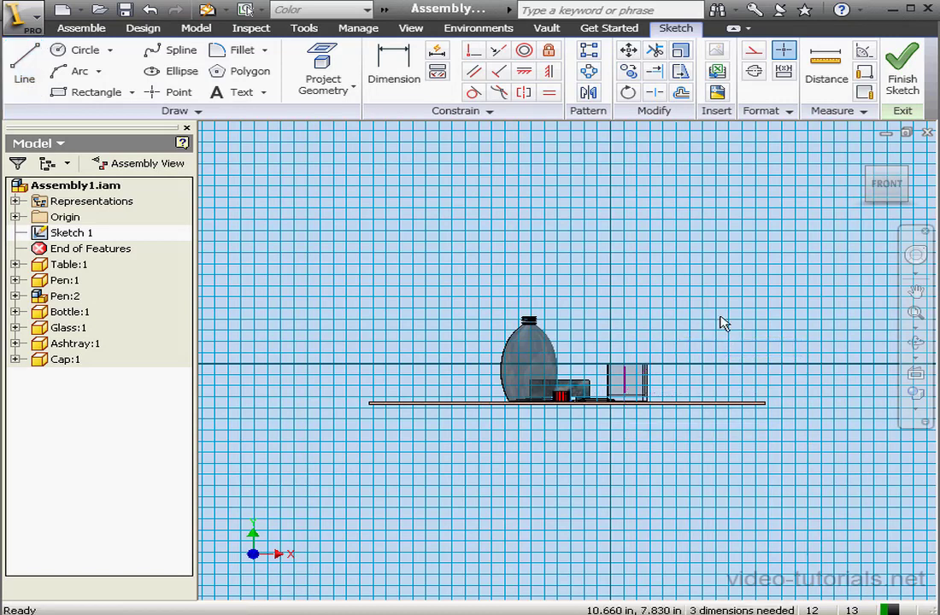
click(901, 73)
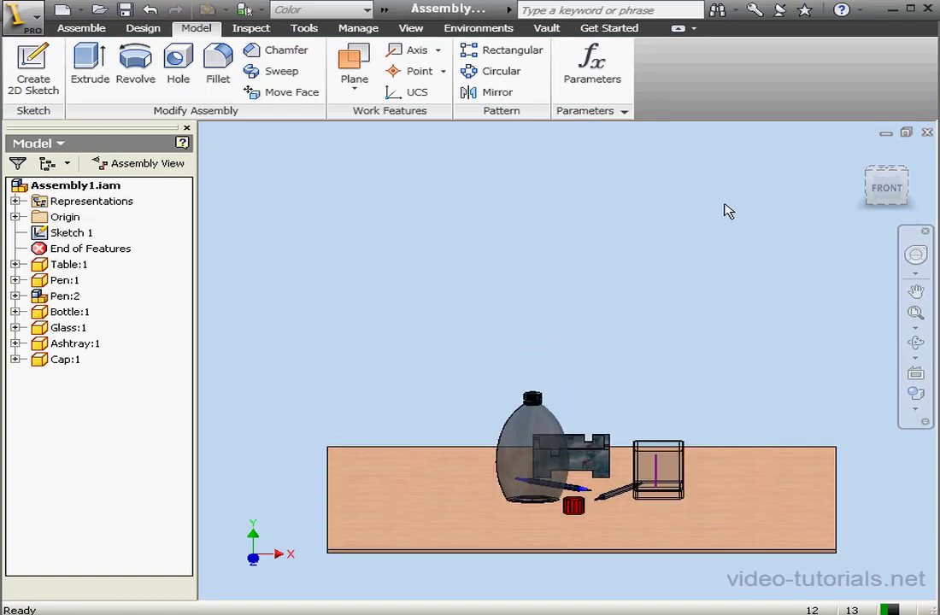
- Create Work Plane1 offset 15 from the tabletop face, then begin a new sketch
click(355, 90)
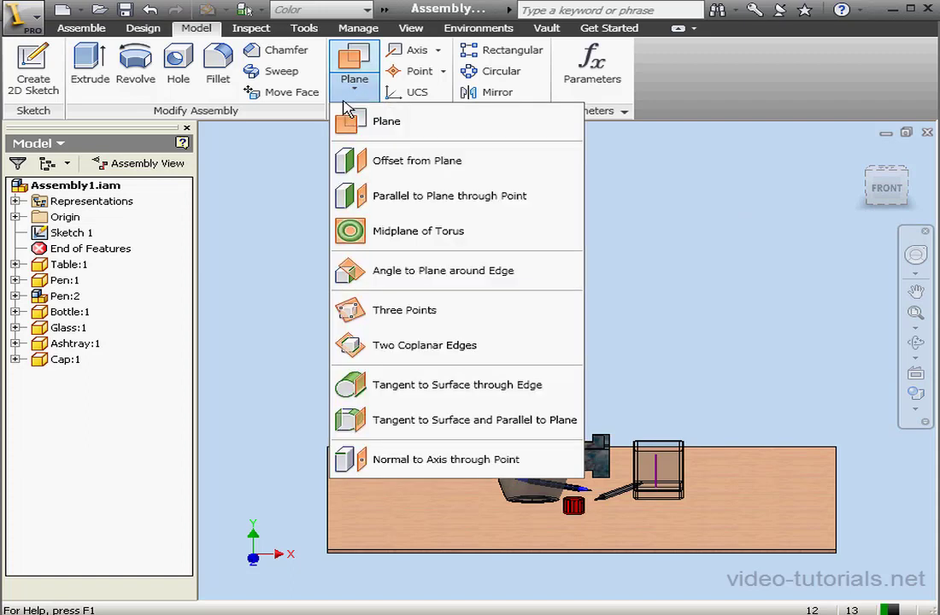
click(357, 163)
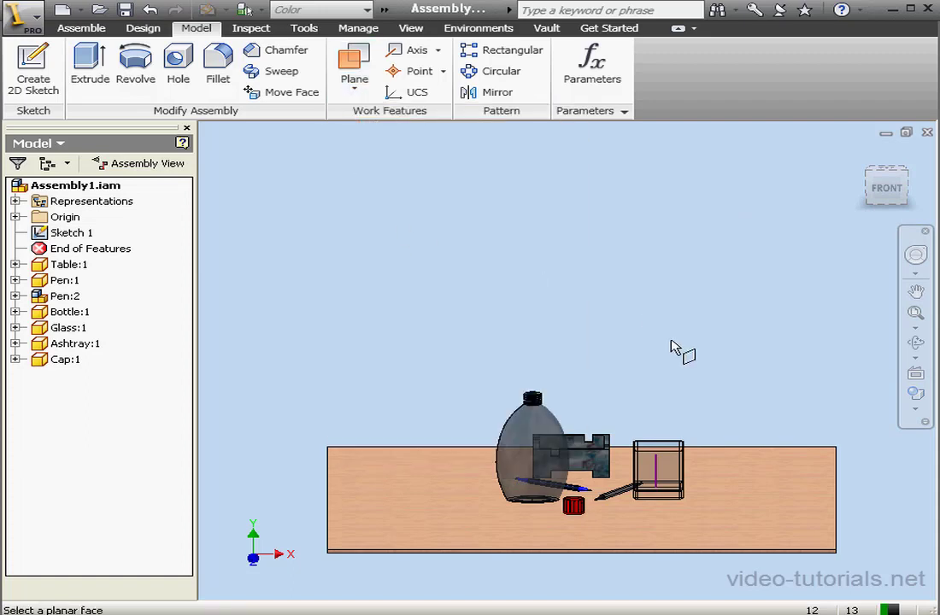
click(716, 488)
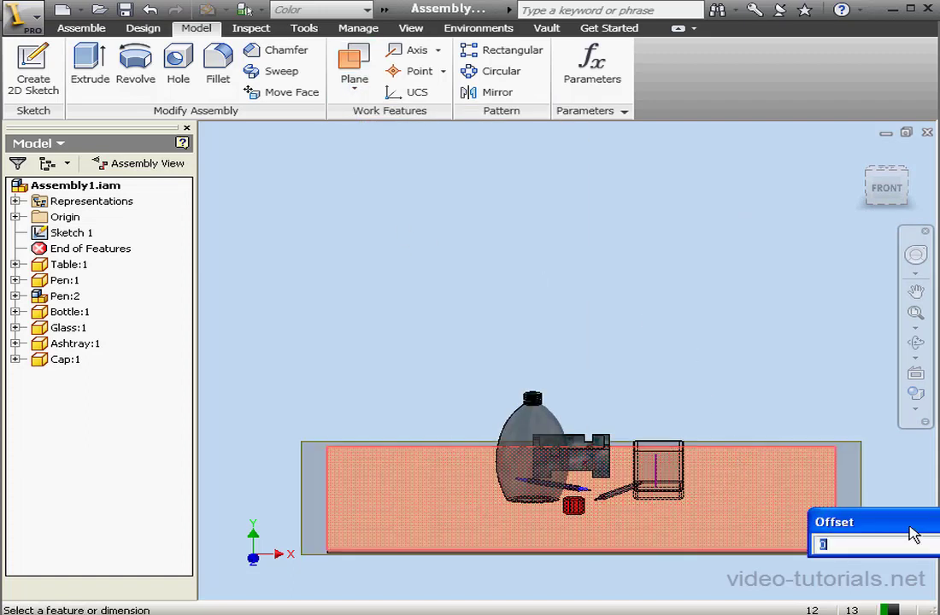
drag(911, 531, 745, 342)
text(15)
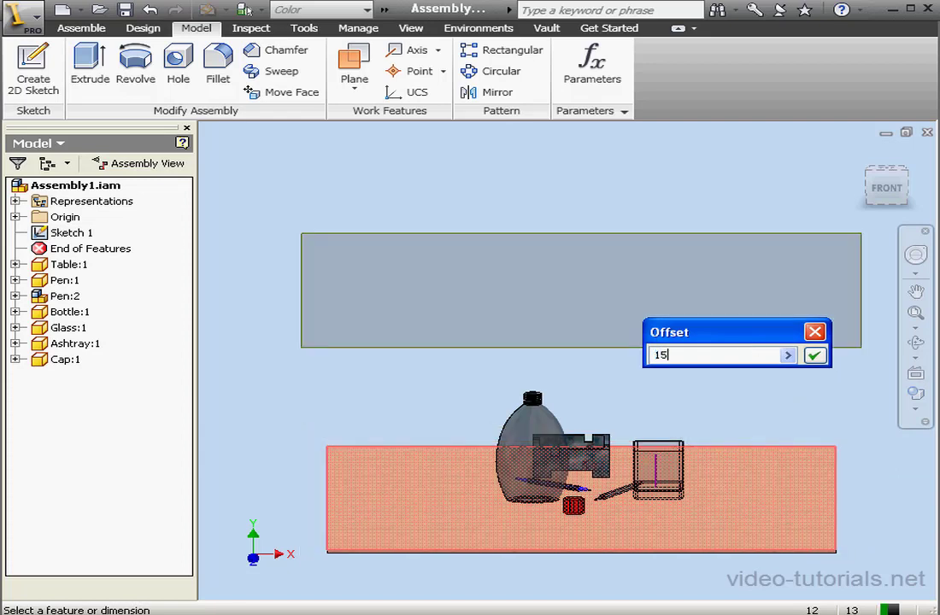
click(816, 357)
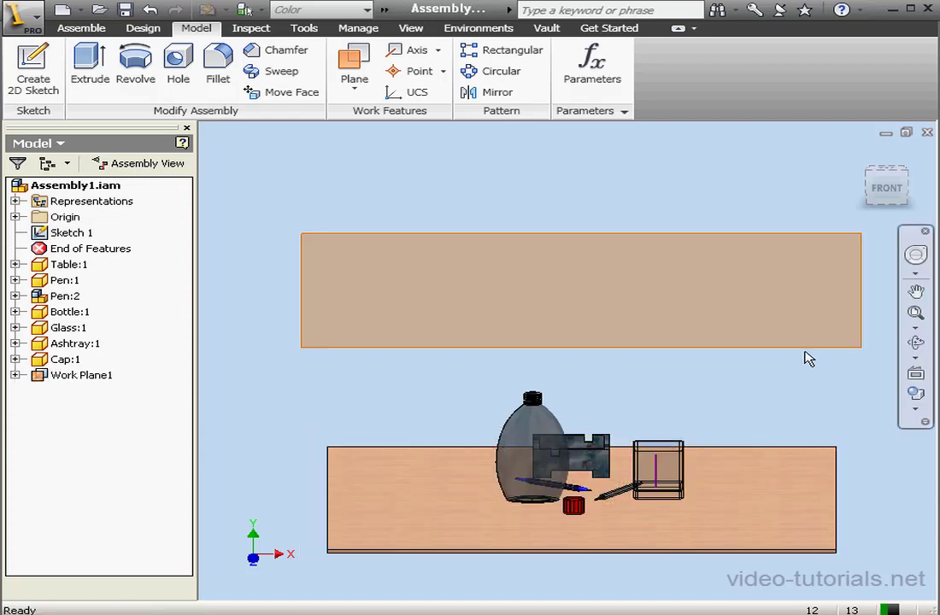
right_click(800, 301)
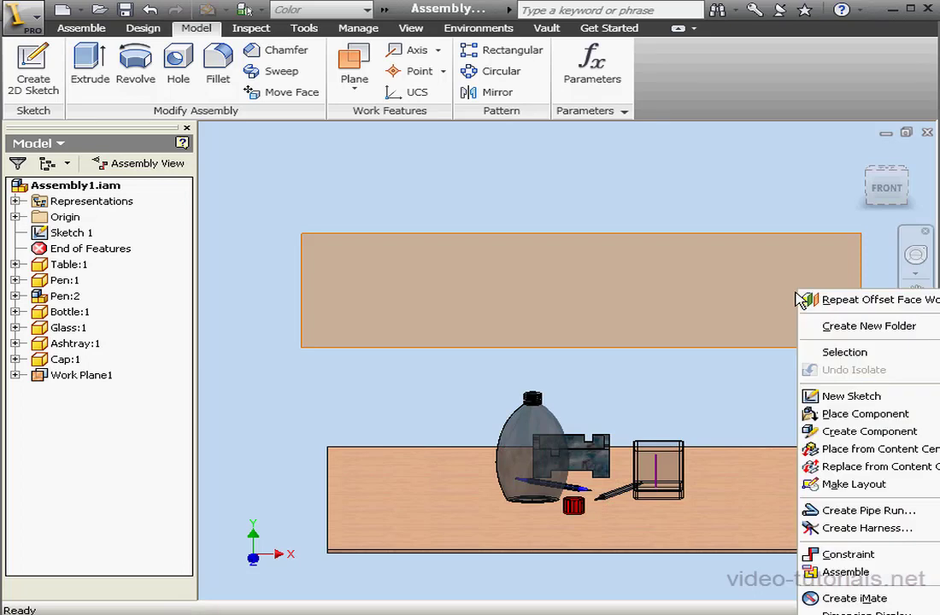
click(850, 396)
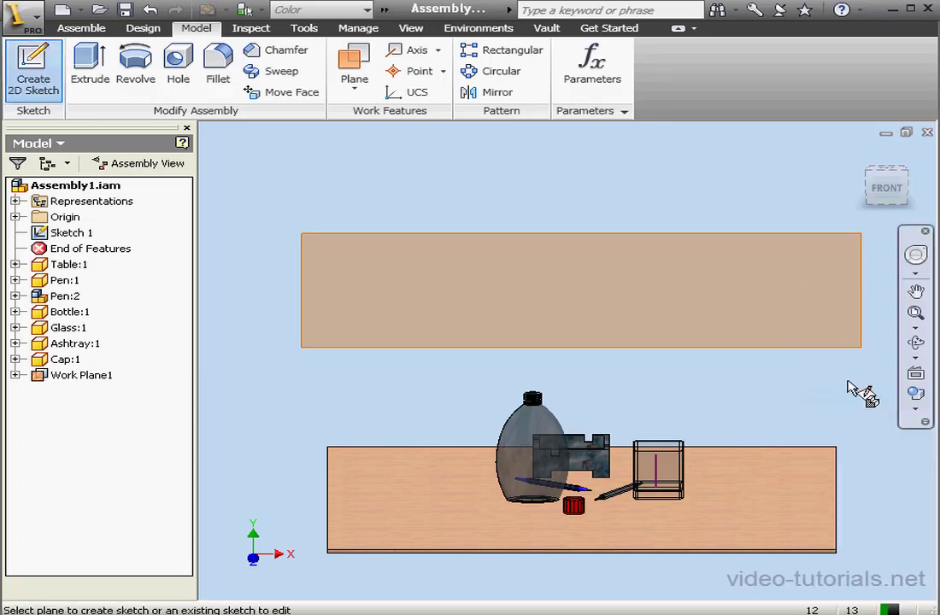
- On Work Plane1, seen from the top, draw a four-point spline loop around the table
click(834, 345)
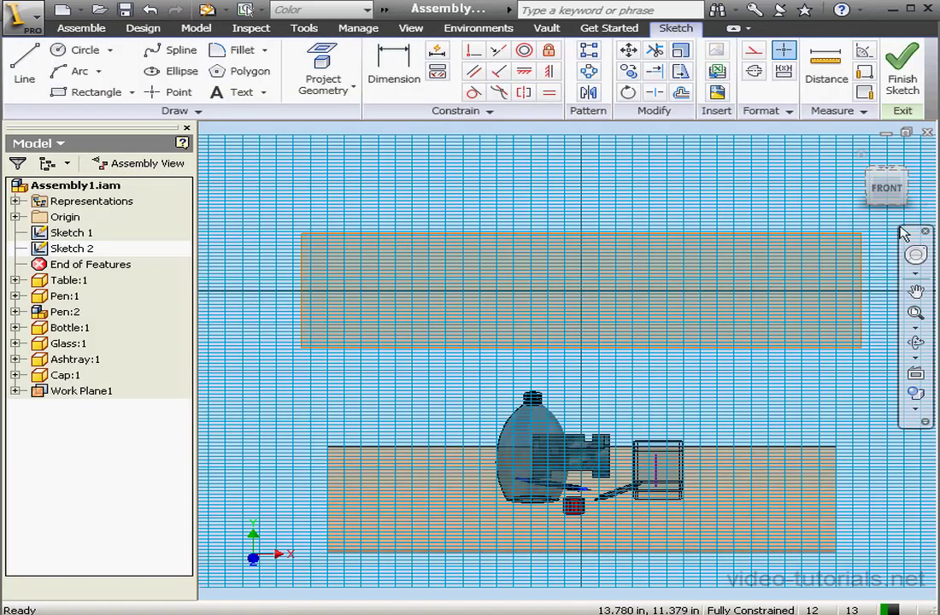
click(891, 175)
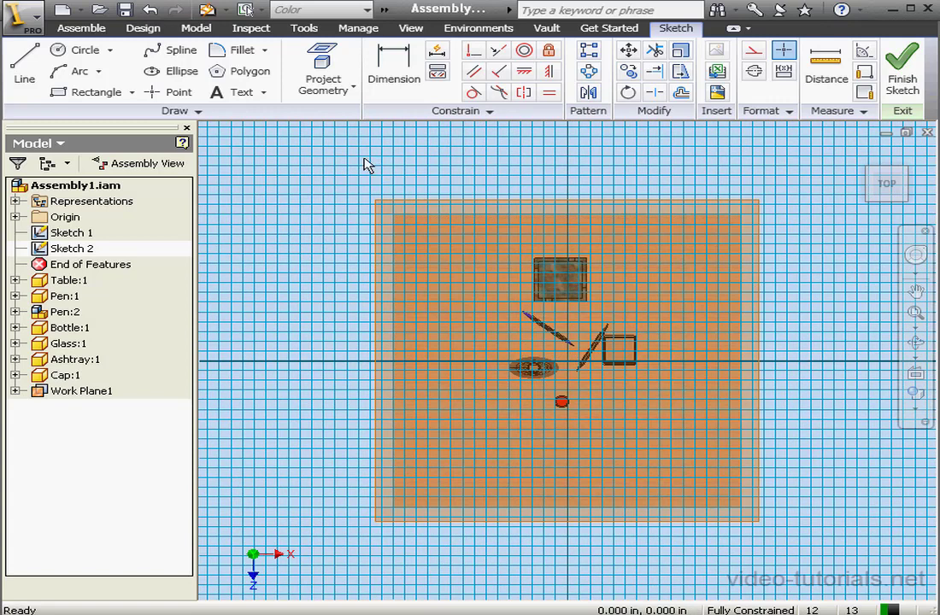
click(173, 57)
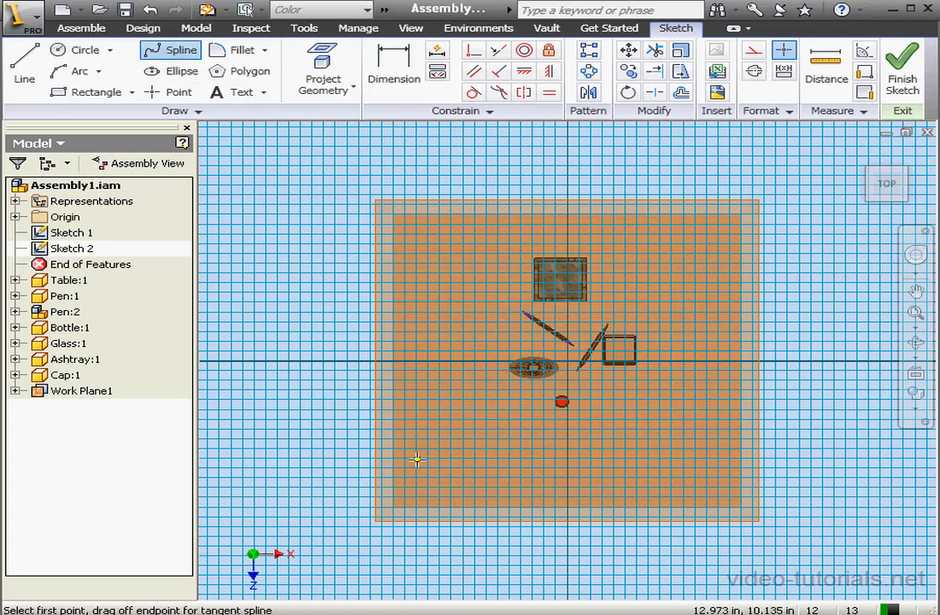
click(564, 518)
click(378, 398)
click(479, 181)
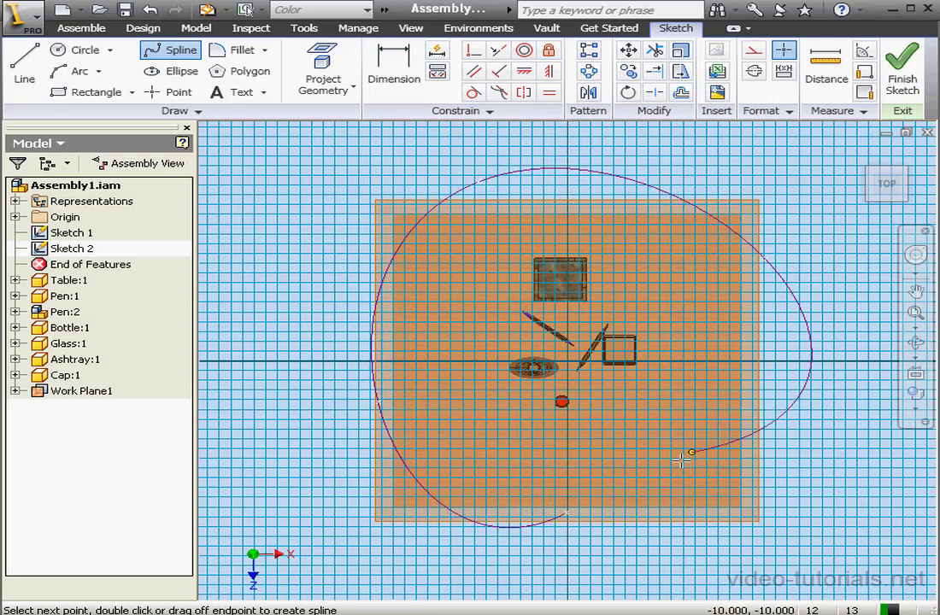
click(639, 490)
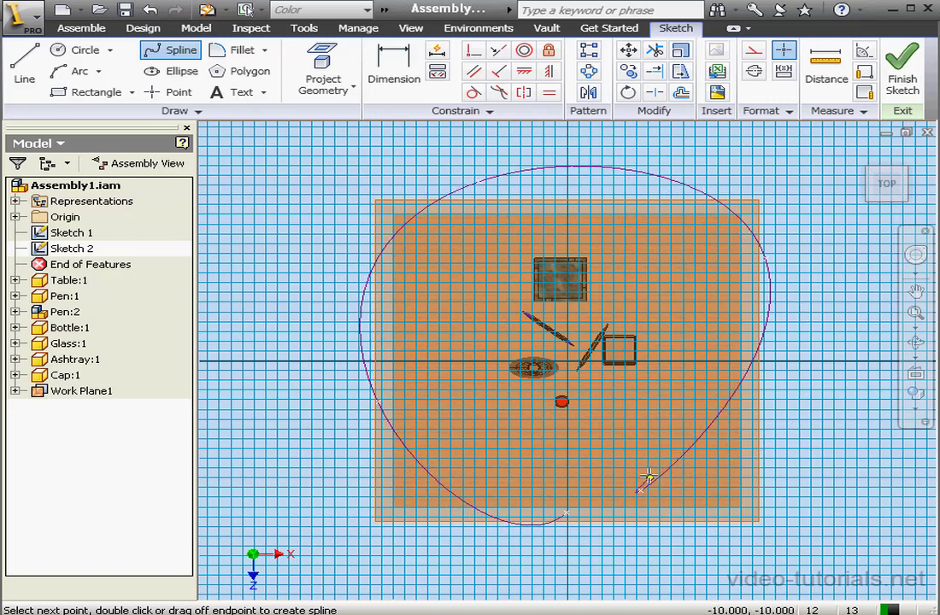
right_click(648, 473)
click(714, 485)
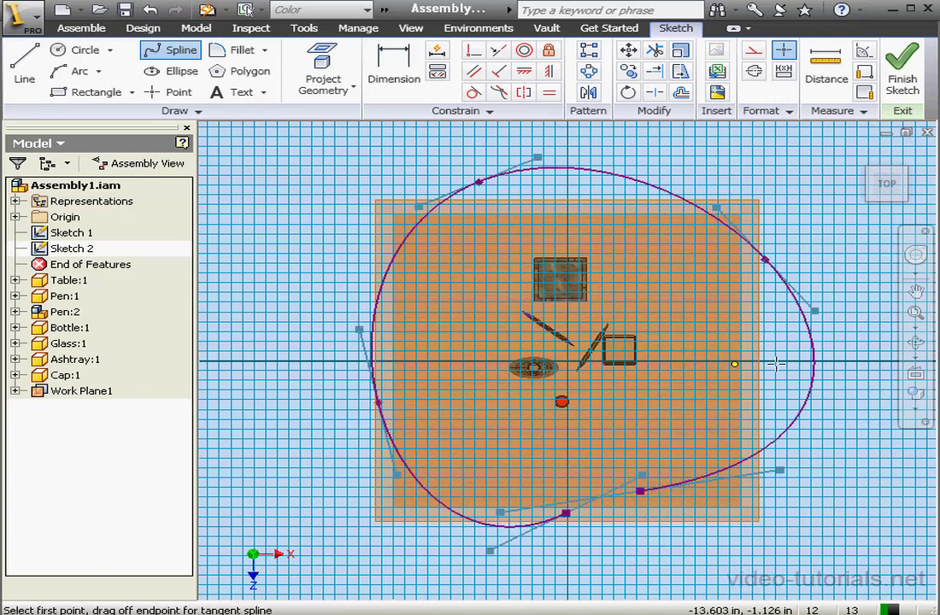
click(903, 75)
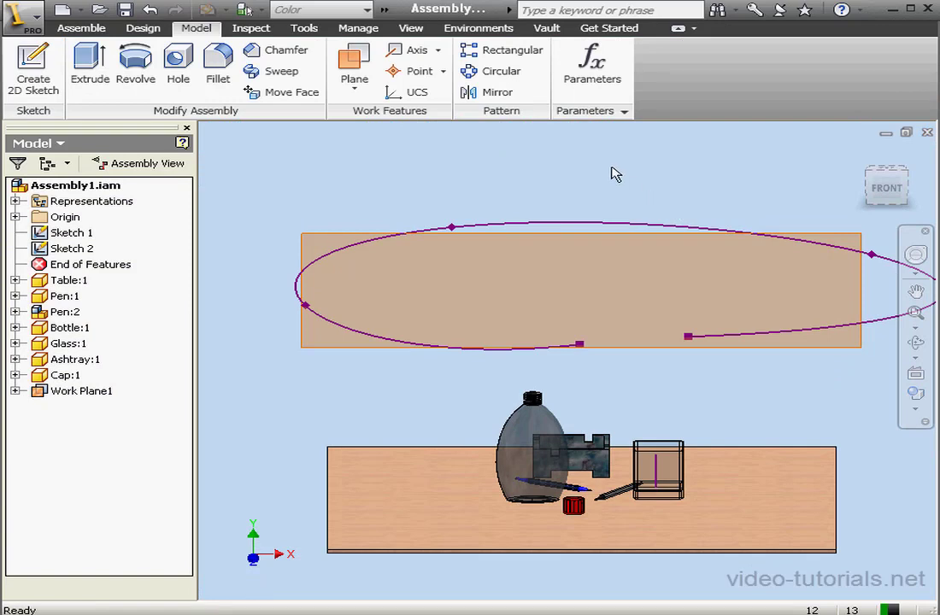
- In Inventor Studio, create a camera targeting the glass, positioned on the spline path
click(481, 29)
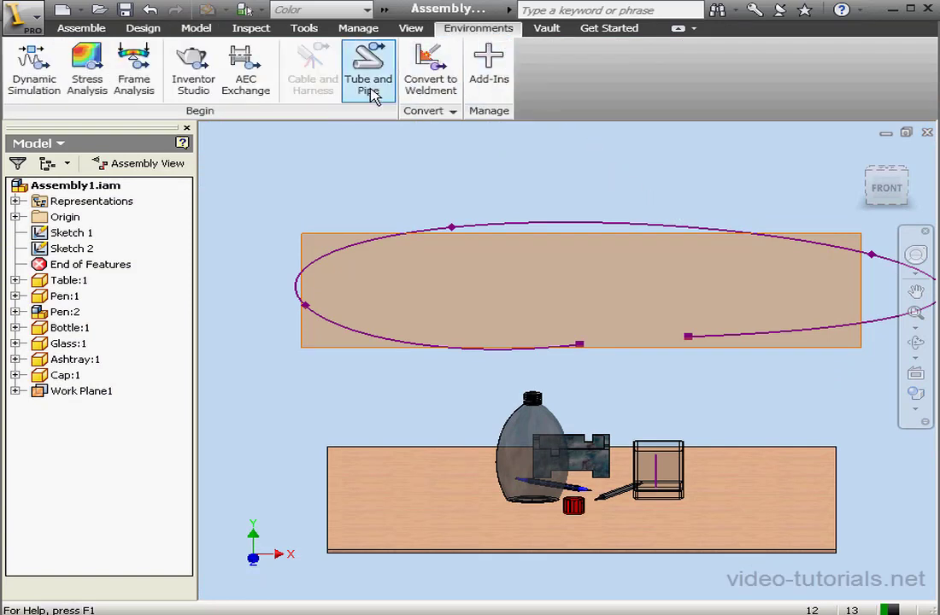
click(192, 61)
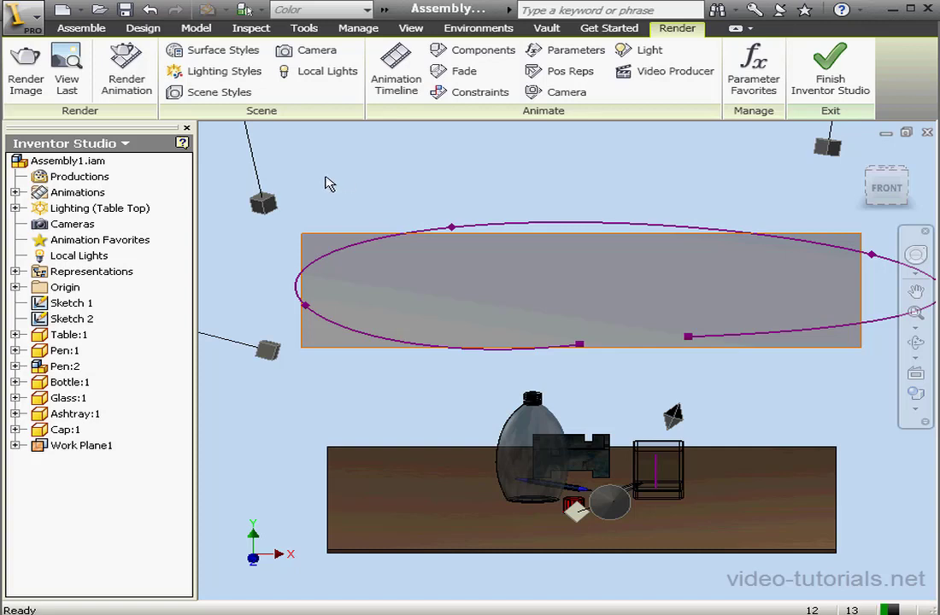
click(318, 51)
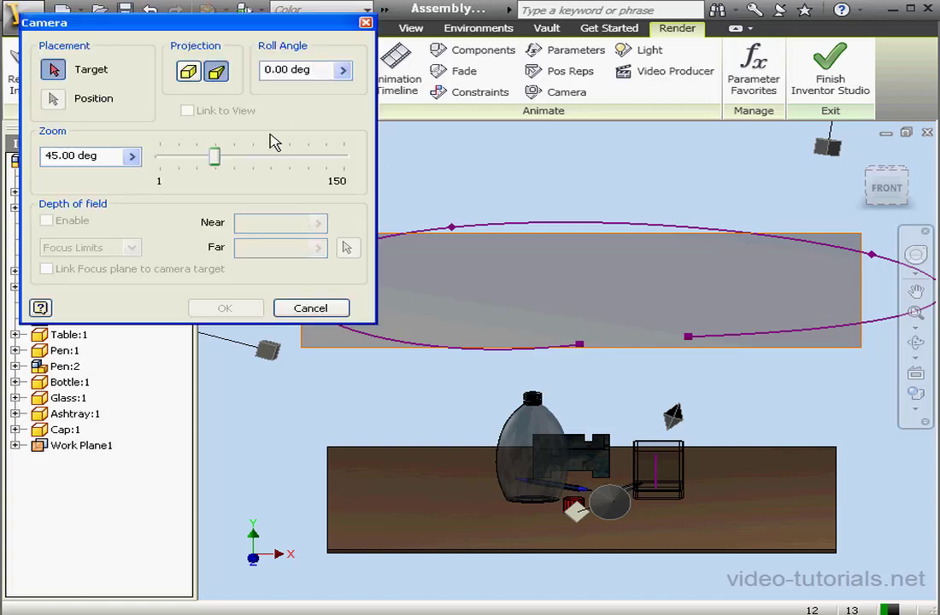
click(671, 478)
click(671, 479)
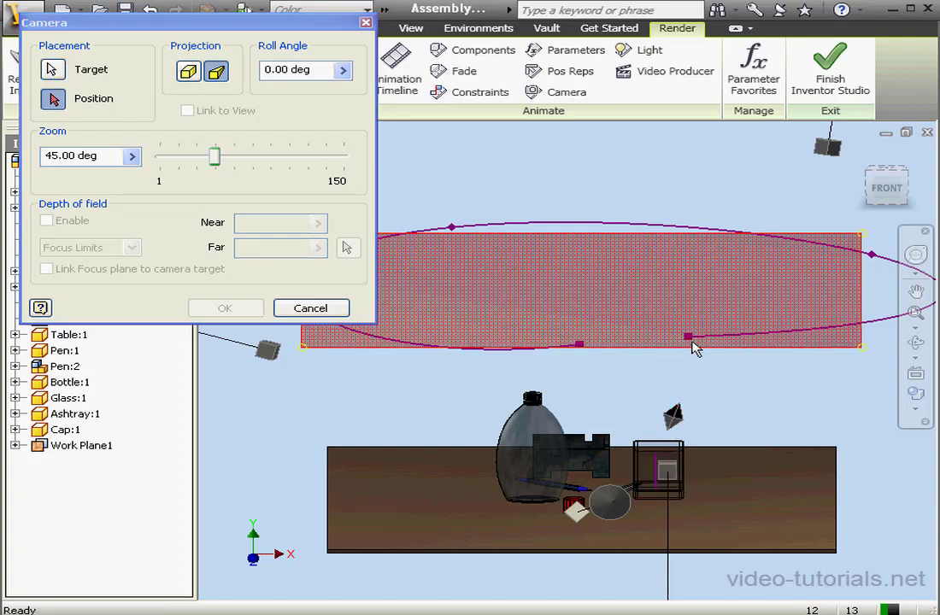
click(689, 336)
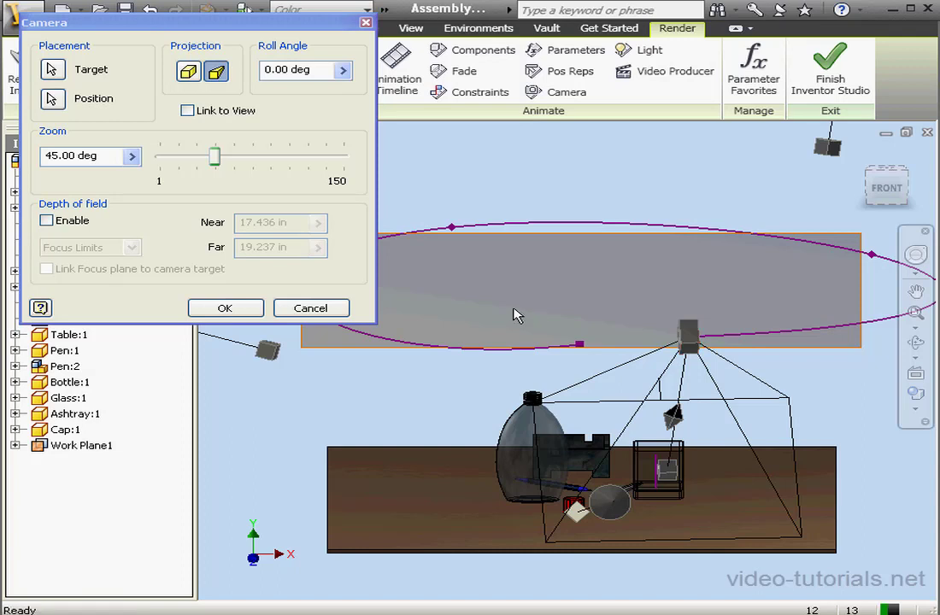
click(224, 308)
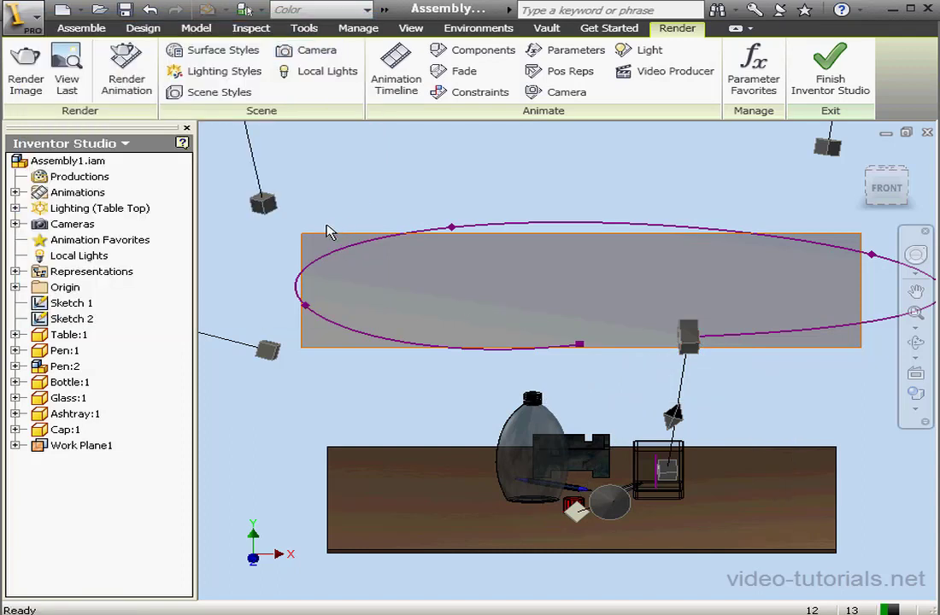
- Animate Camera1 with its target following the glass path, direction reversed
click(559, 92)
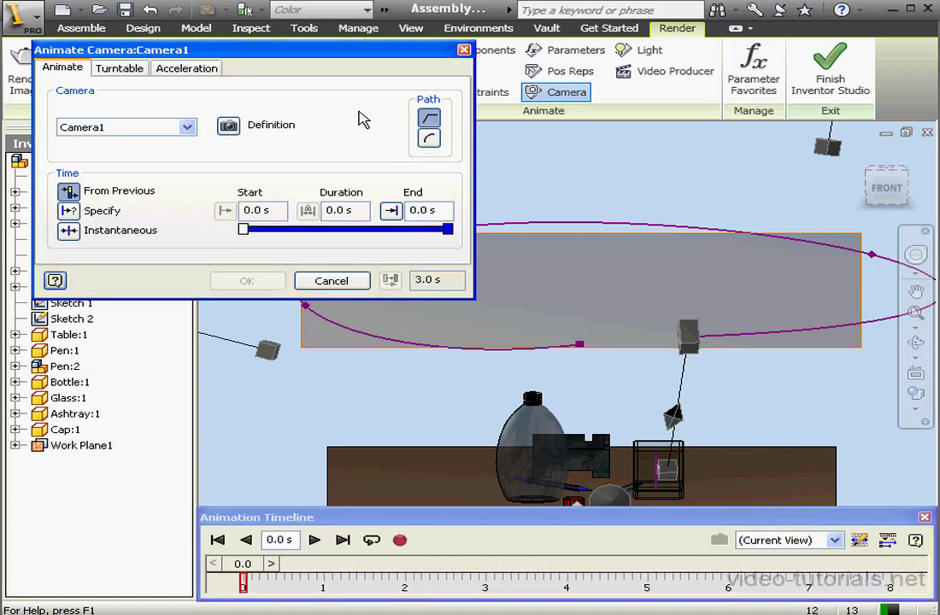
click(187, 128)
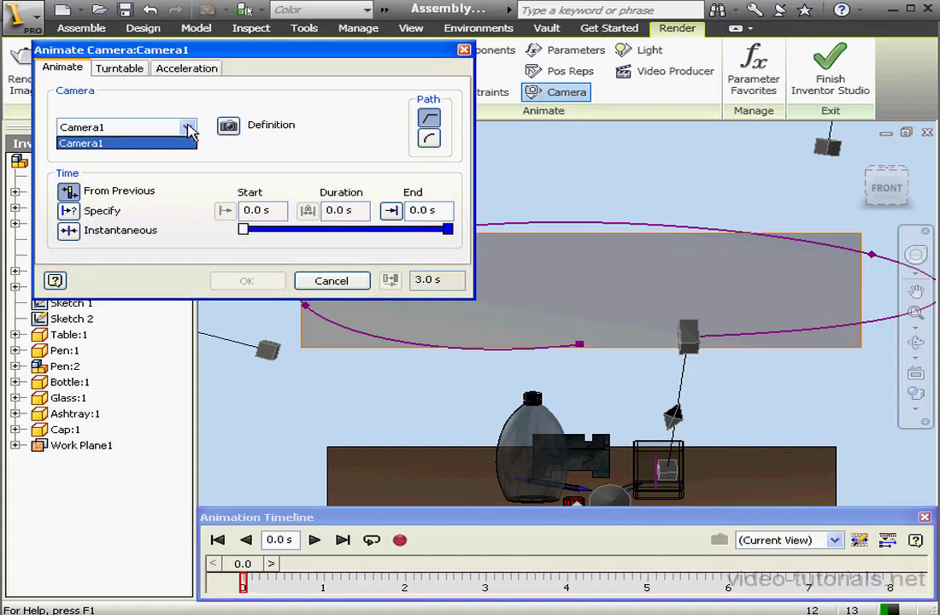
click(149, 143)
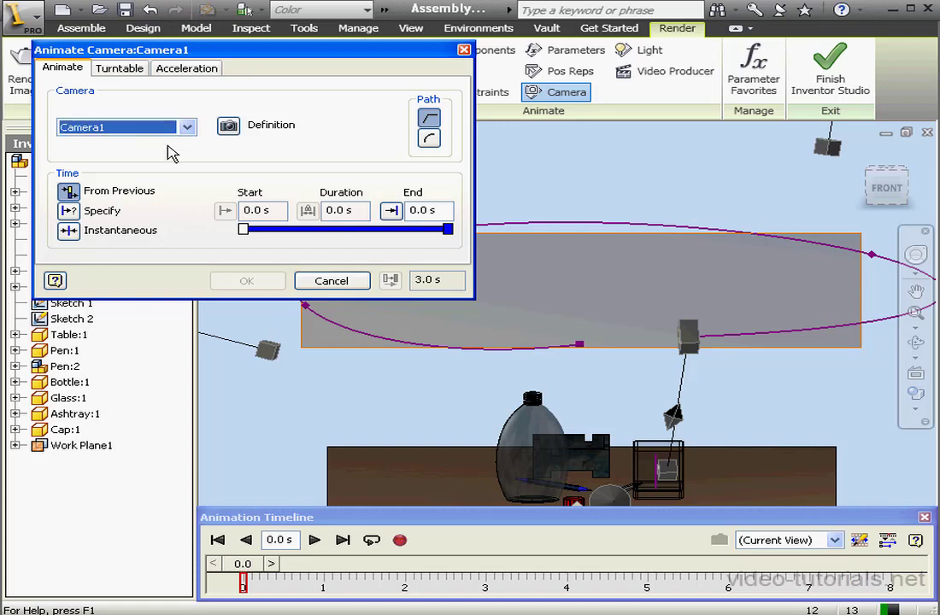
click(229, 127)
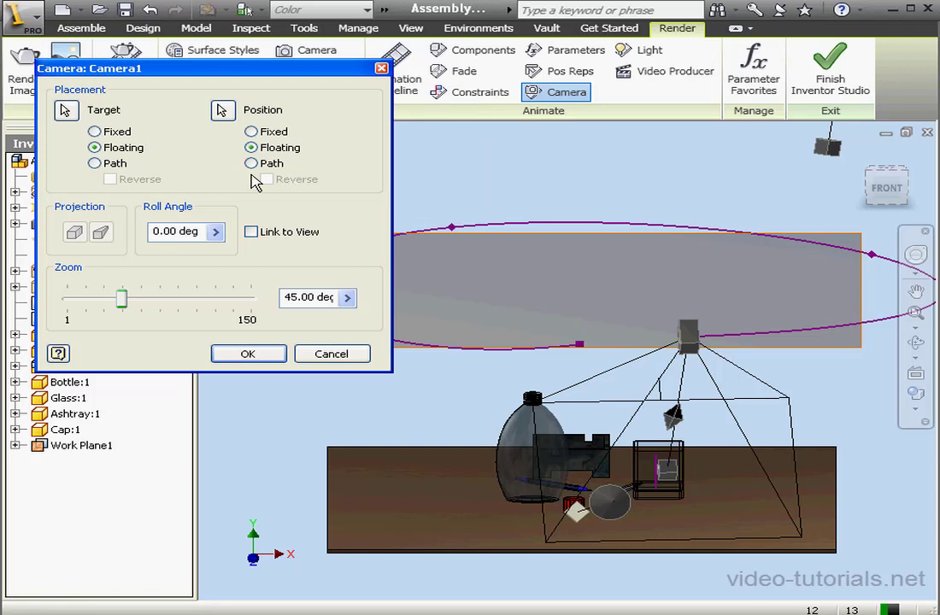
click(95, 163)
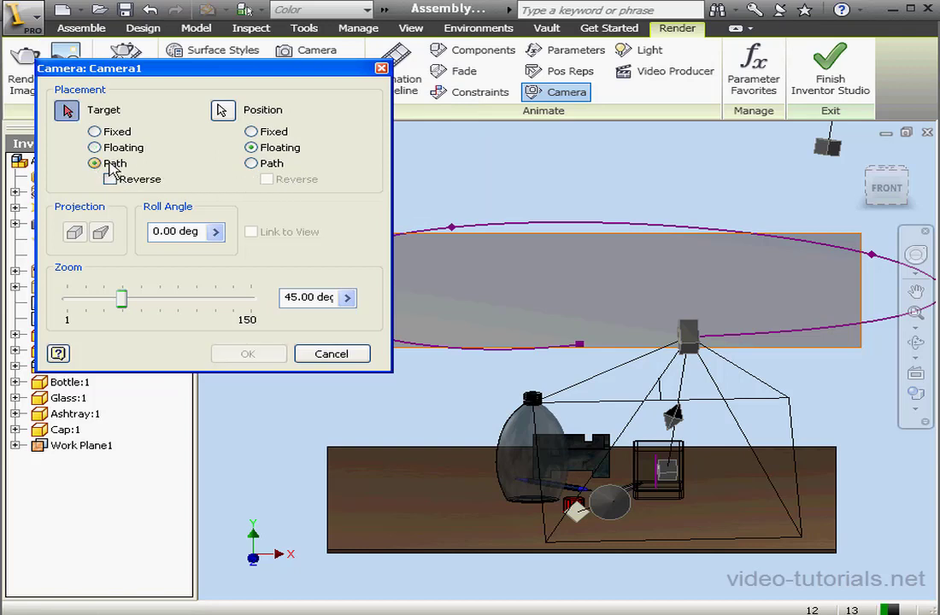
click(656, 479)
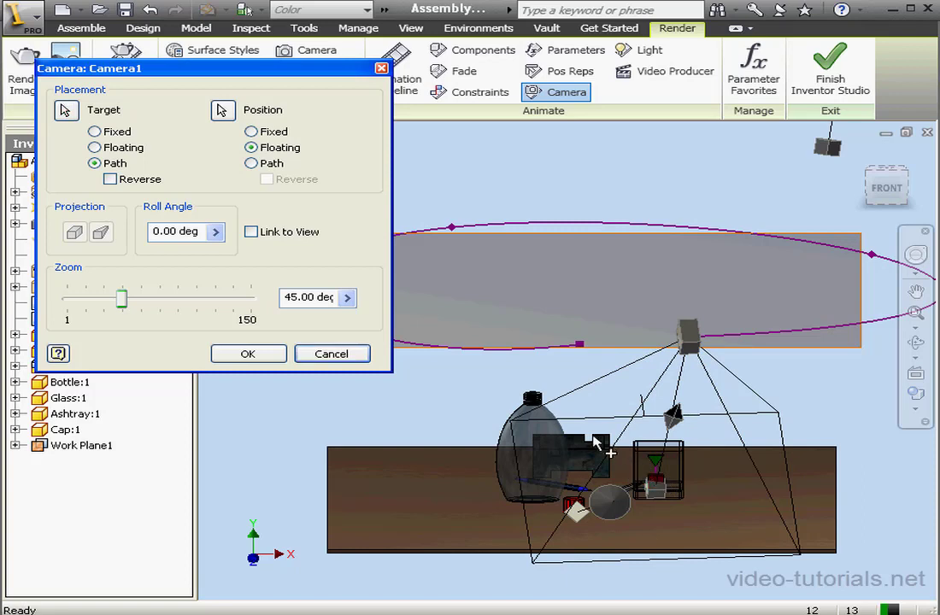
click(109, 180)
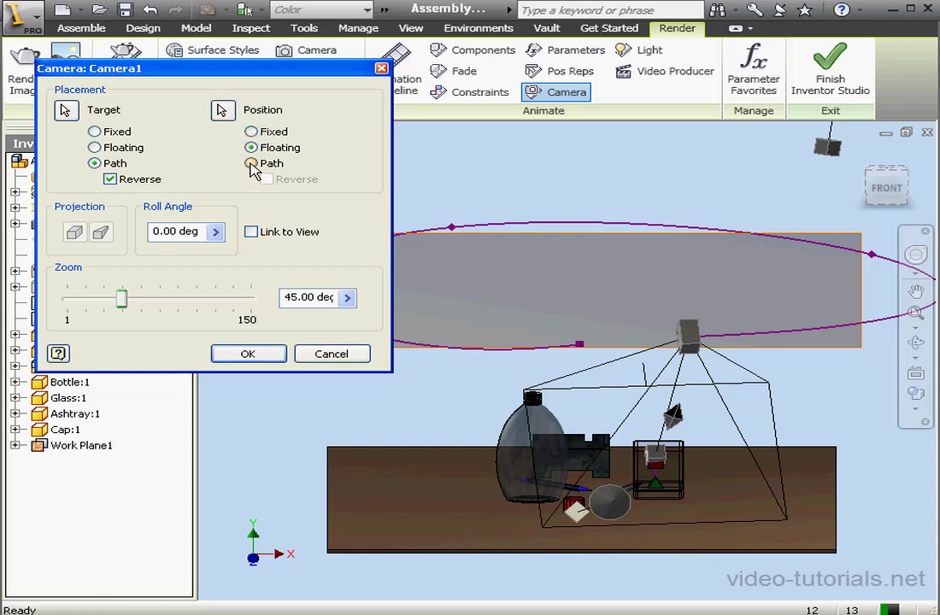
- Put Camera1's position on the elliptical path and widen its view angle
click(251, 163)
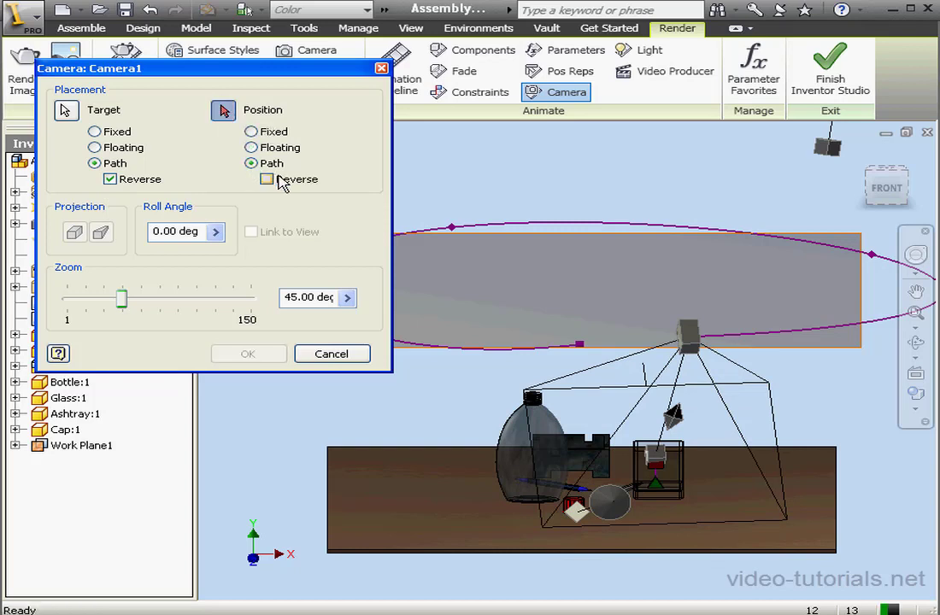
click(787, 336)
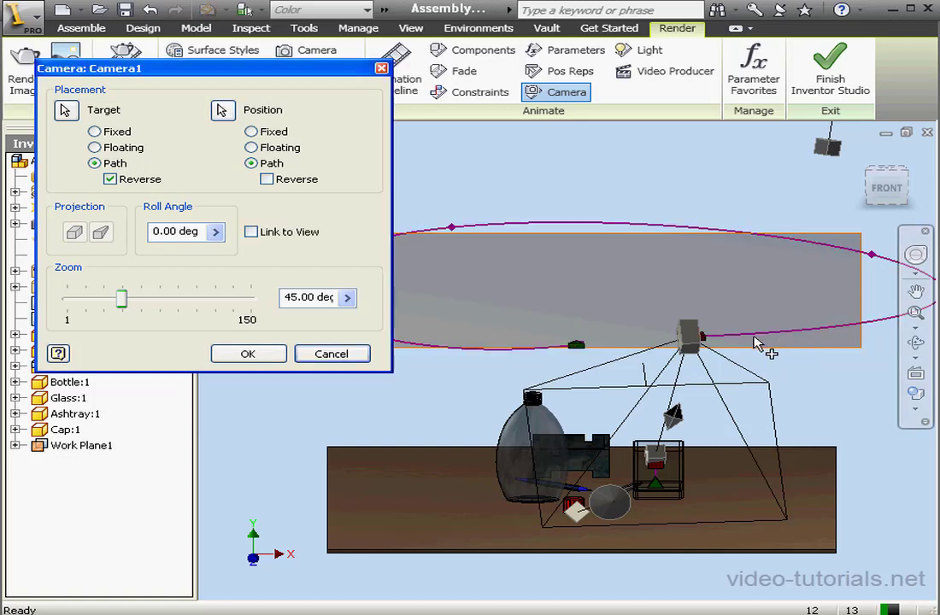
drag(774, 420, 763, 384)
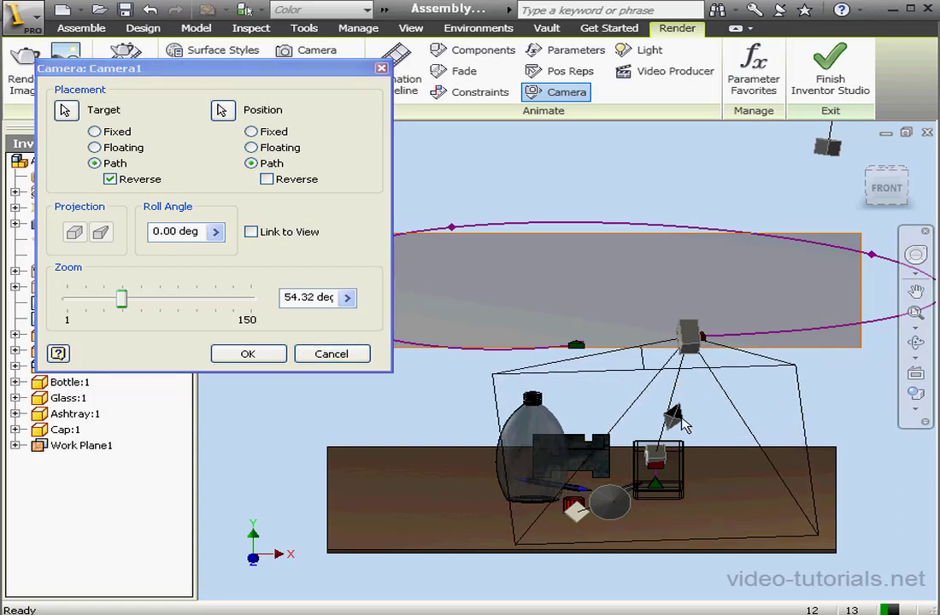
click(302, 355)
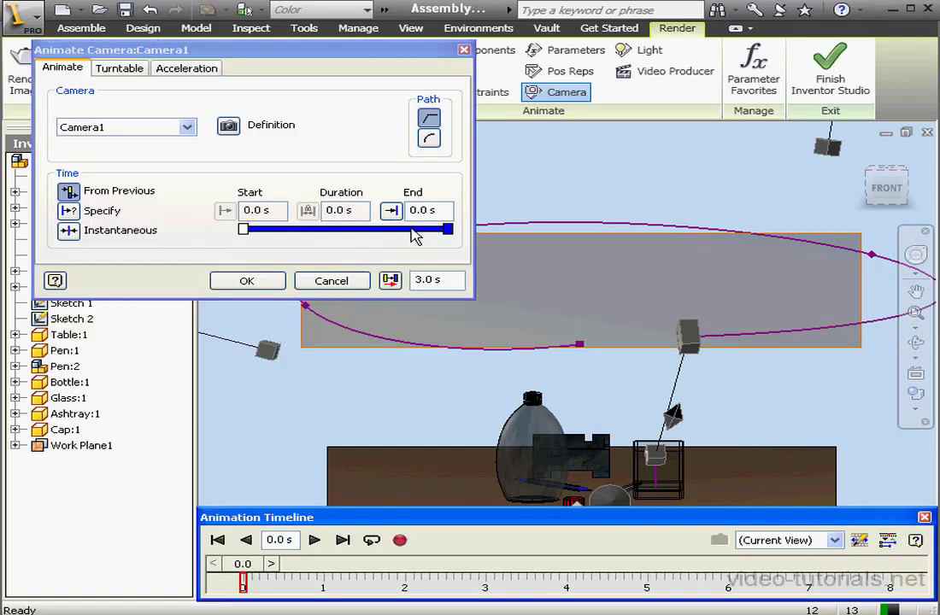
- Use spline motion with an 8 s end time and apply the camera animation
click(429, 138)
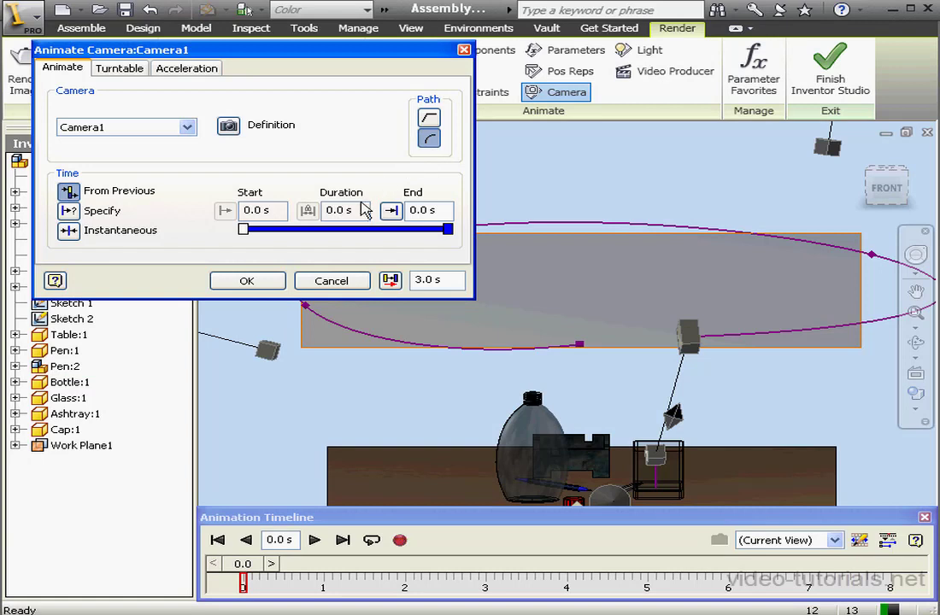
click(423, 210)
text(8)
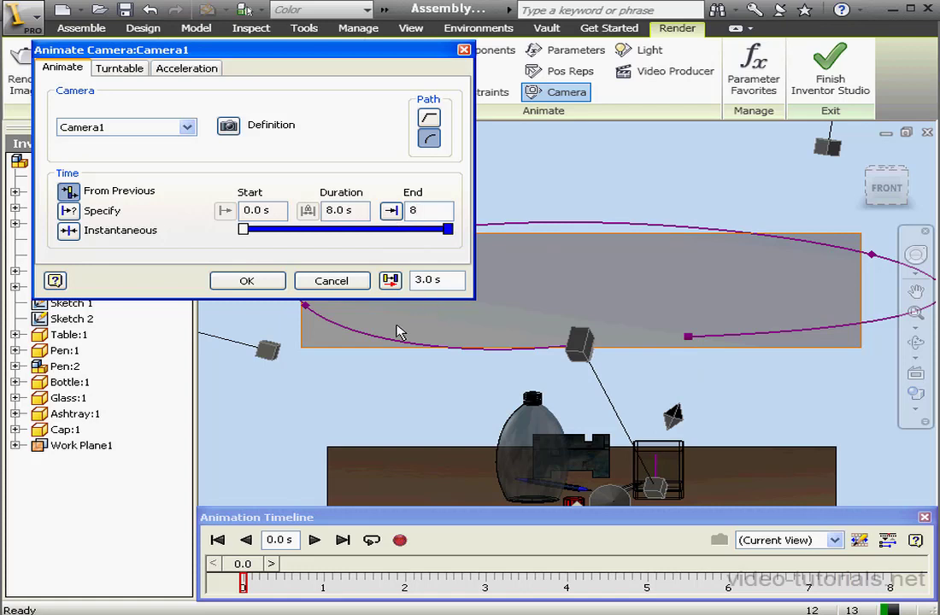
click(260, 285)
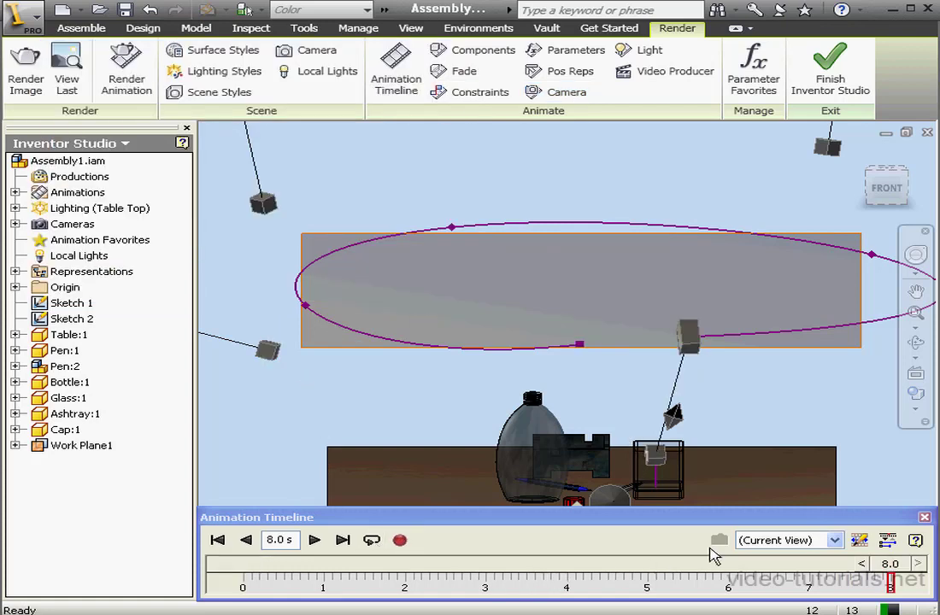
- Scrub the animation timeline while viewing the scene through Camera1
click(805, 520)
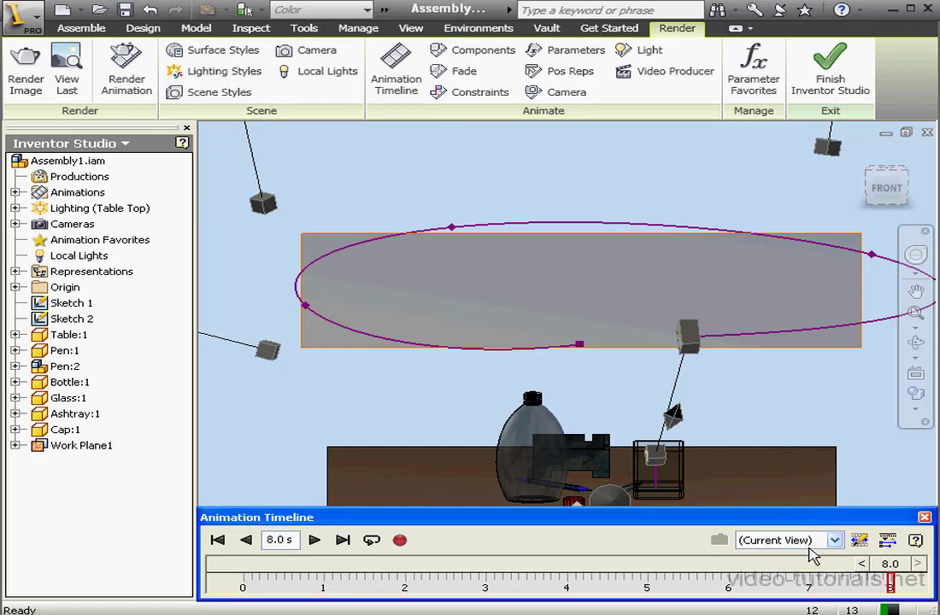
drag(897, 571, 851, 571)
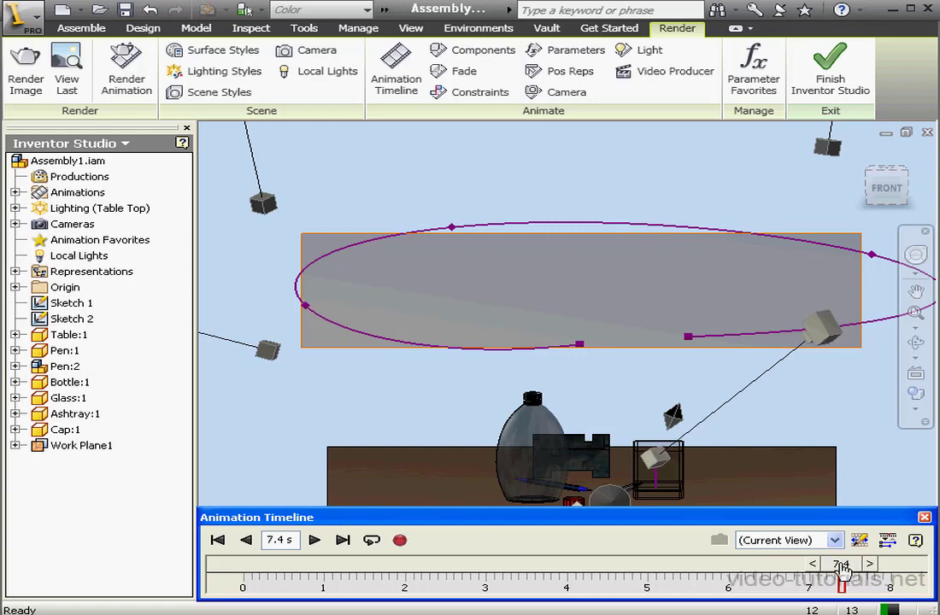
click(836, 542)
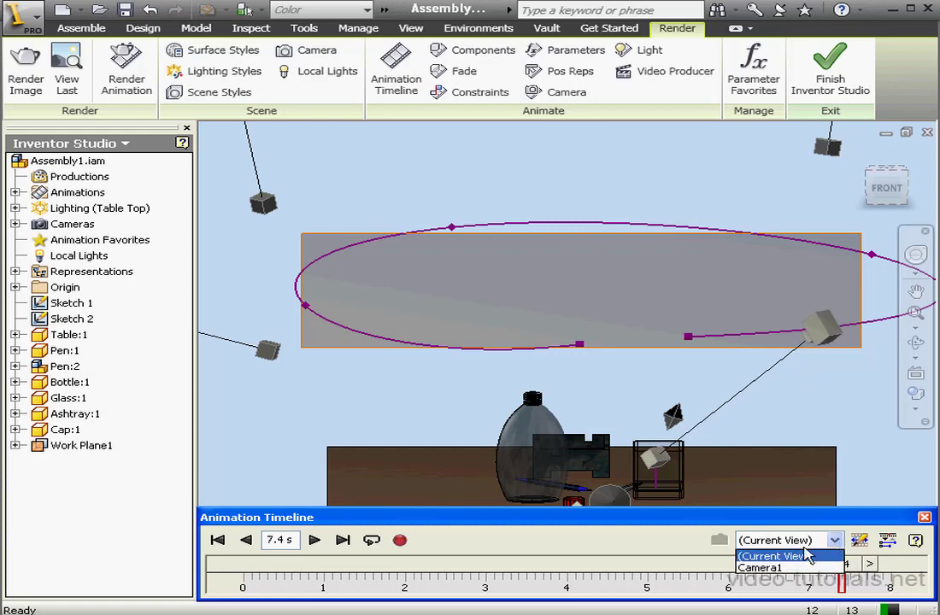
click(760, 568)
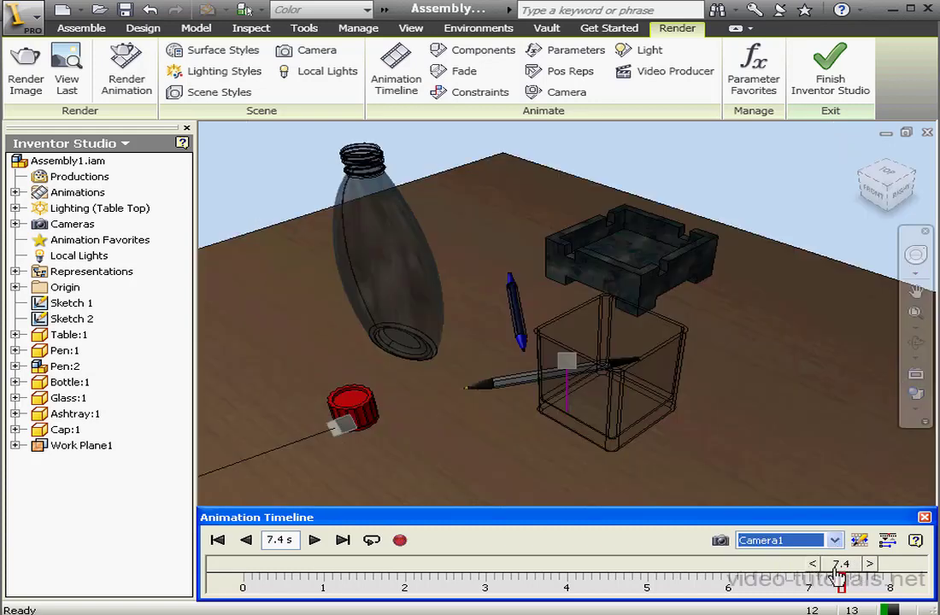
mouse_move(841, 567)
mouse_down()
mouse_move(258, 566)
mouse_move(445, 566)
mouse_move(587, 513)
mouse_move(703, 564)
mouse_move(756, 570)
mouse_up()
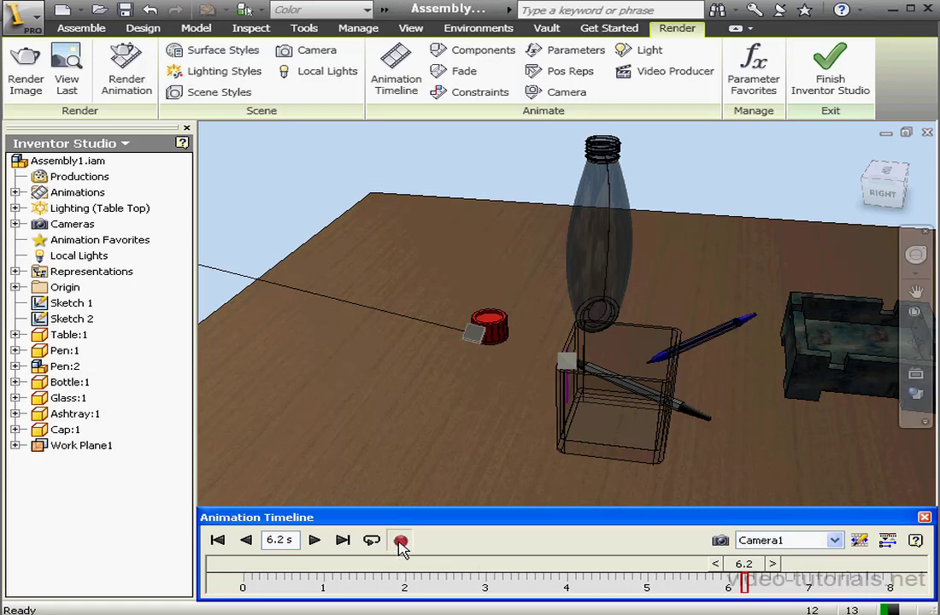
click(399, 539)
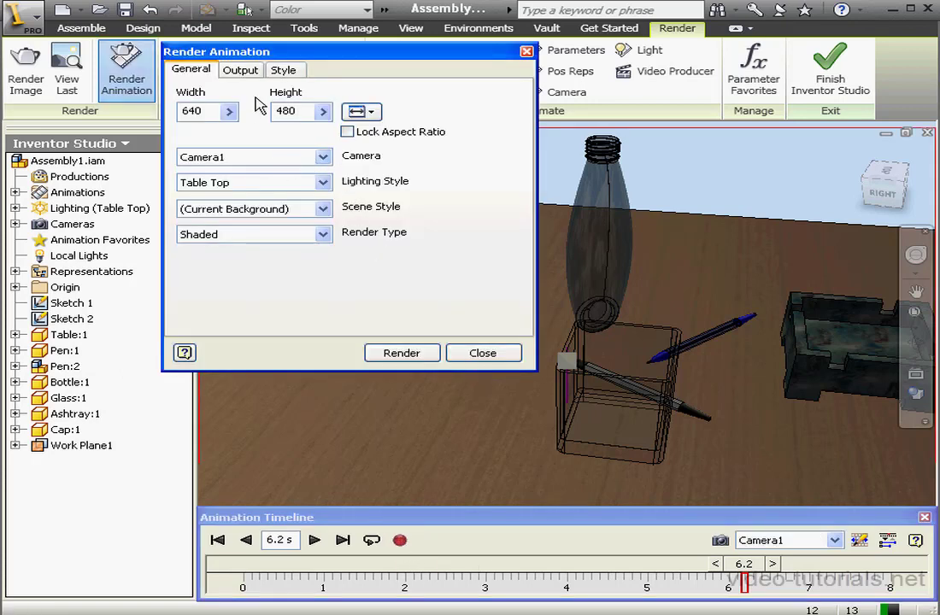
- Set the render range to 0-8 seconds at 10 fps
click(248, 72)
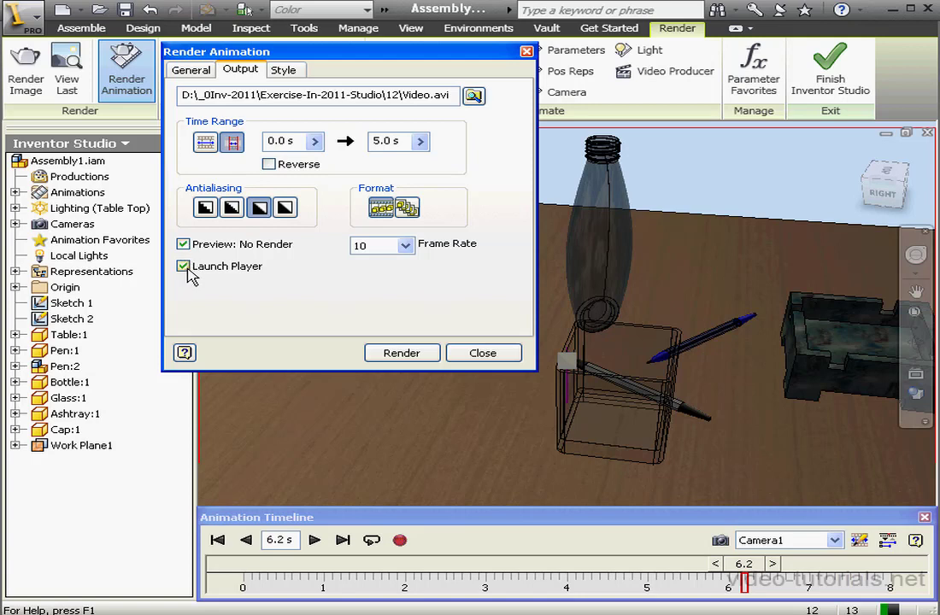
drag(407, 141, 360, 144)
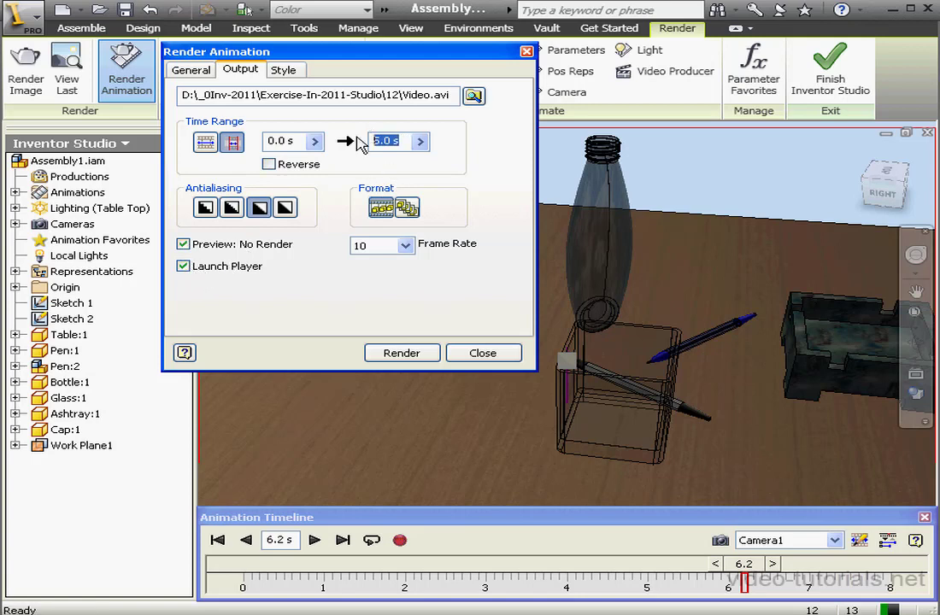
text(8)
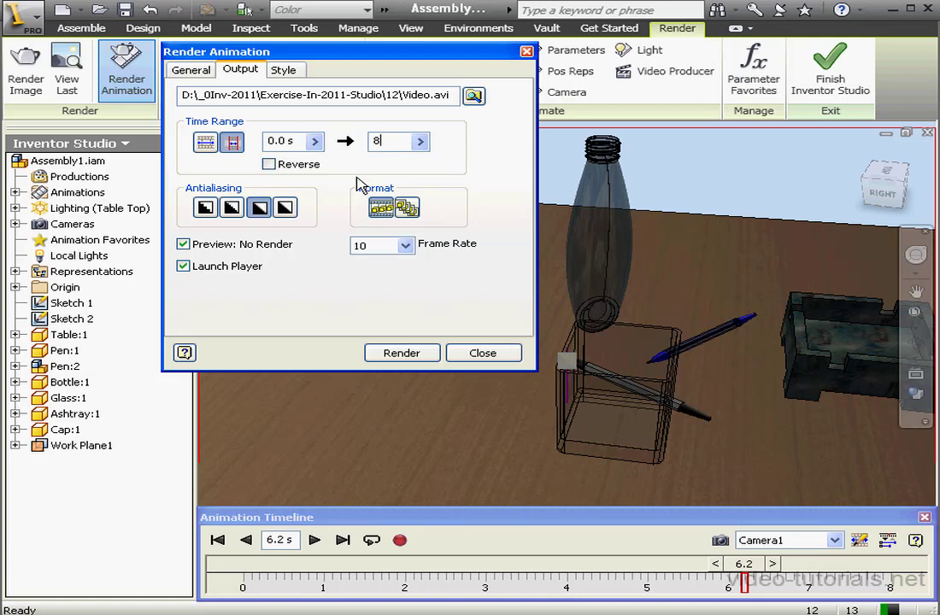
click(403, 245)
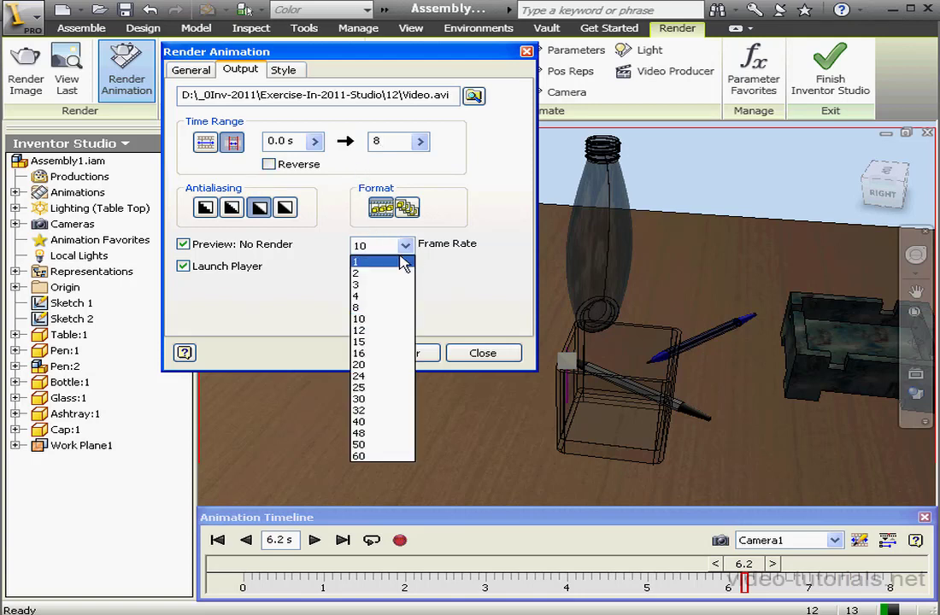
click(395, 326)
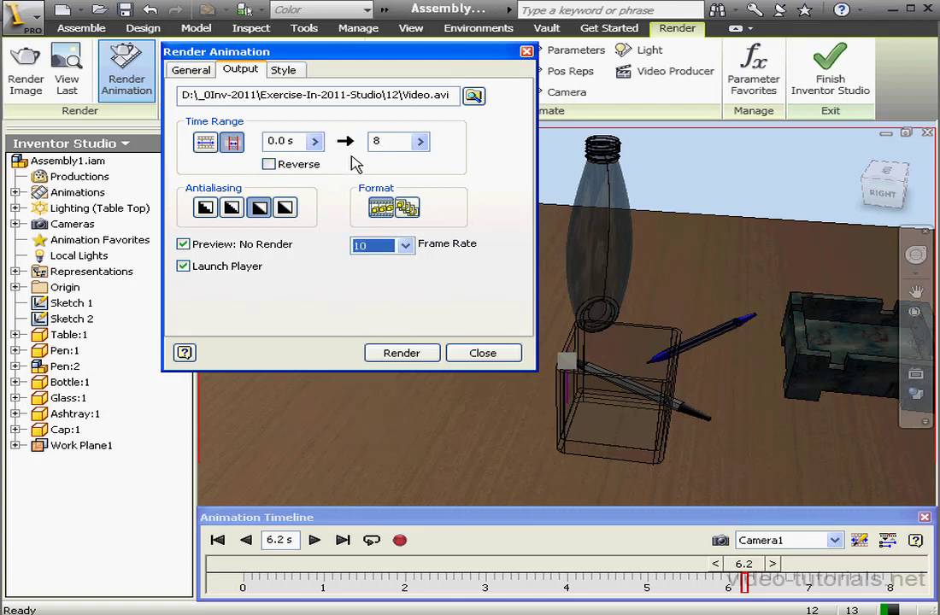
- Save the output as AVI file Video.avi in folder 14 and start rendering
click(473, 96)
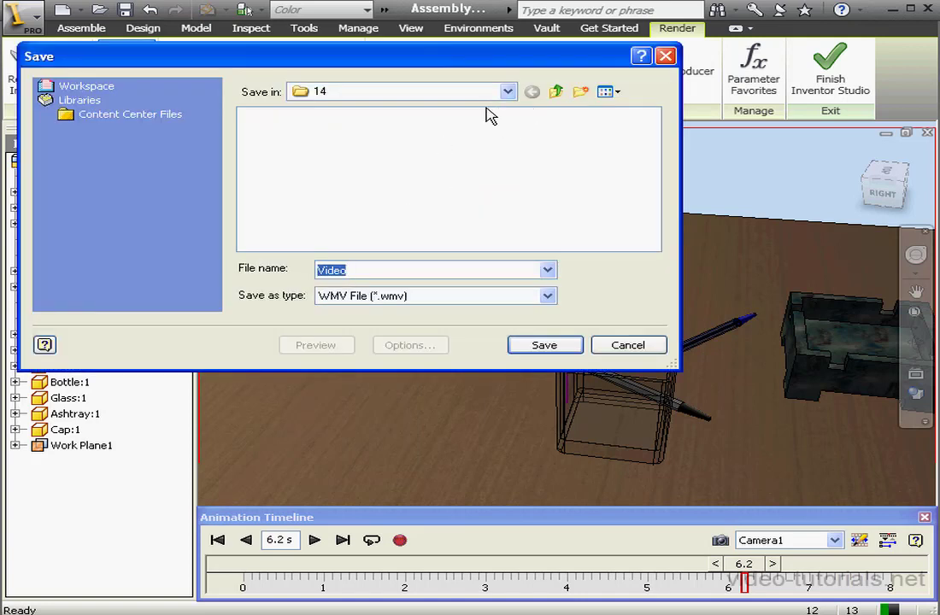
click(548, 296)
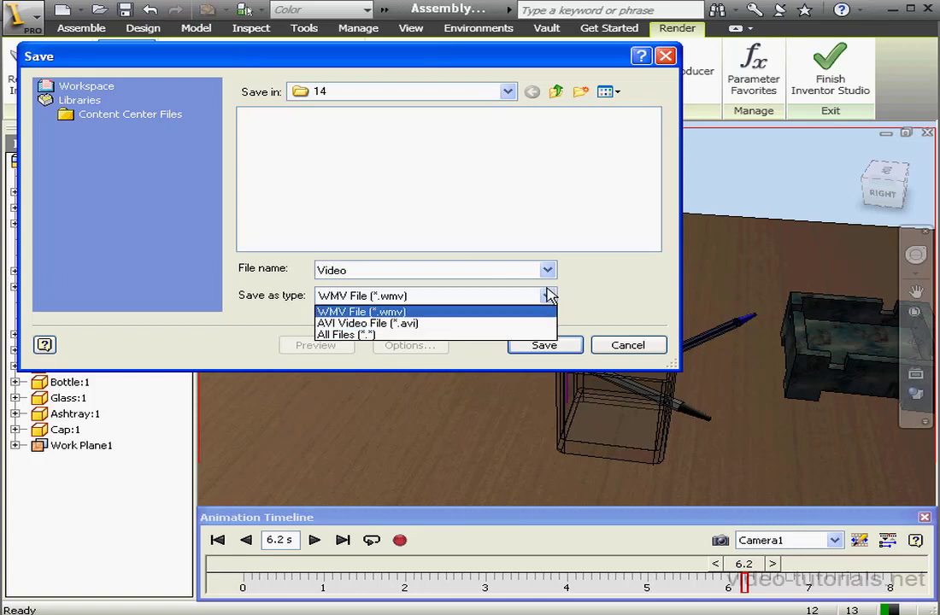
click(429, 323)
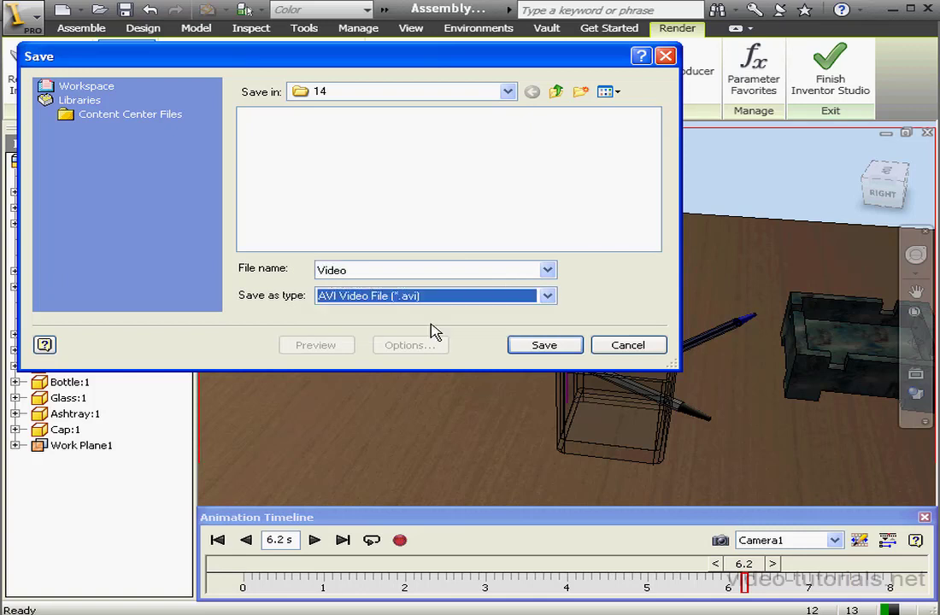
click(545, 345)
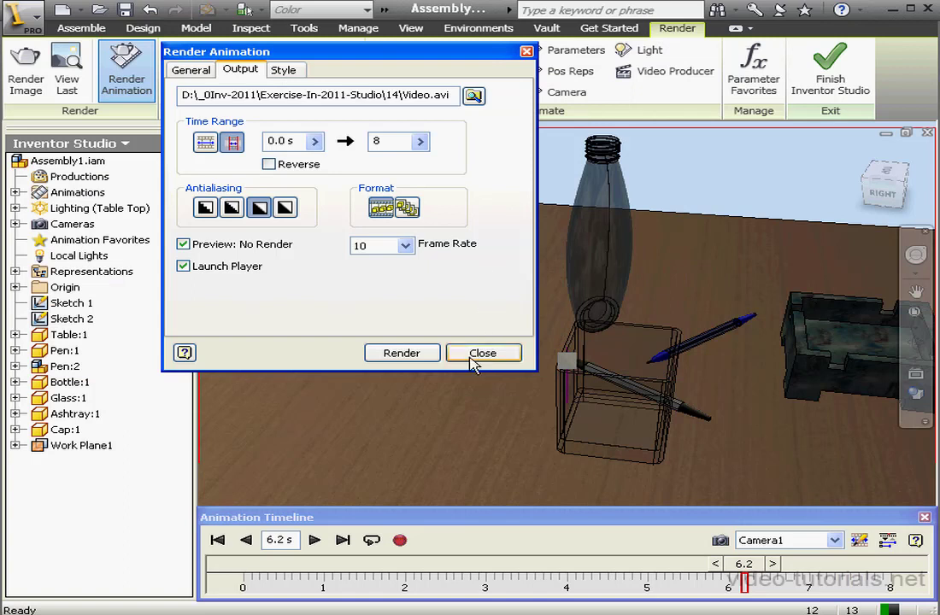
click(418, 353)
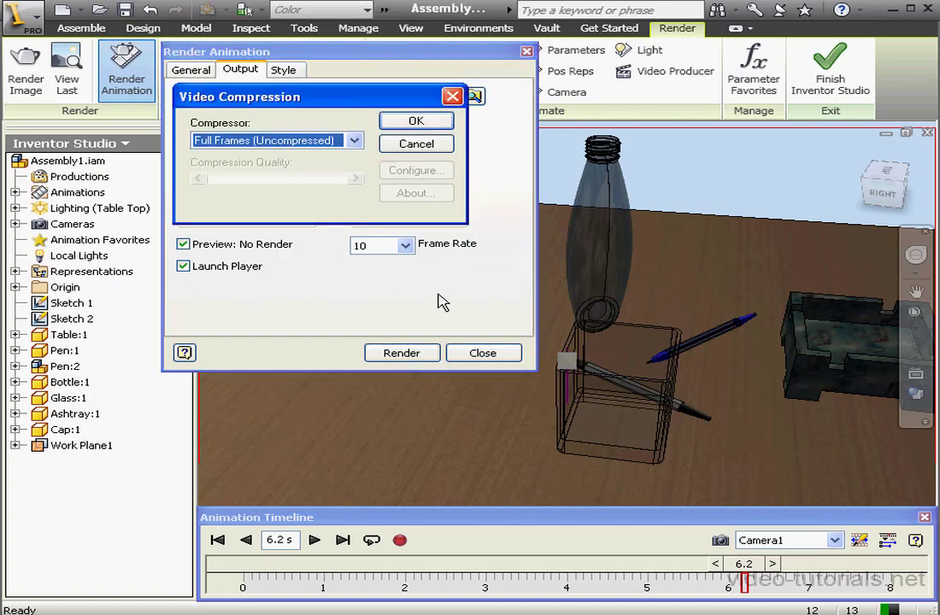
- Render all 81 frames uncompressed, then close the render output and settings windows
click(430, 122)
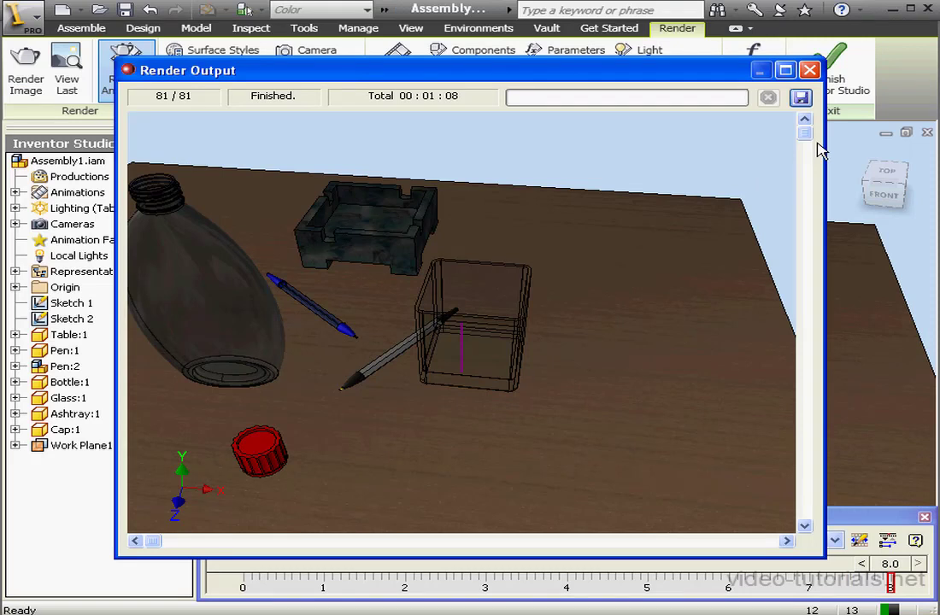
click(809, 70)
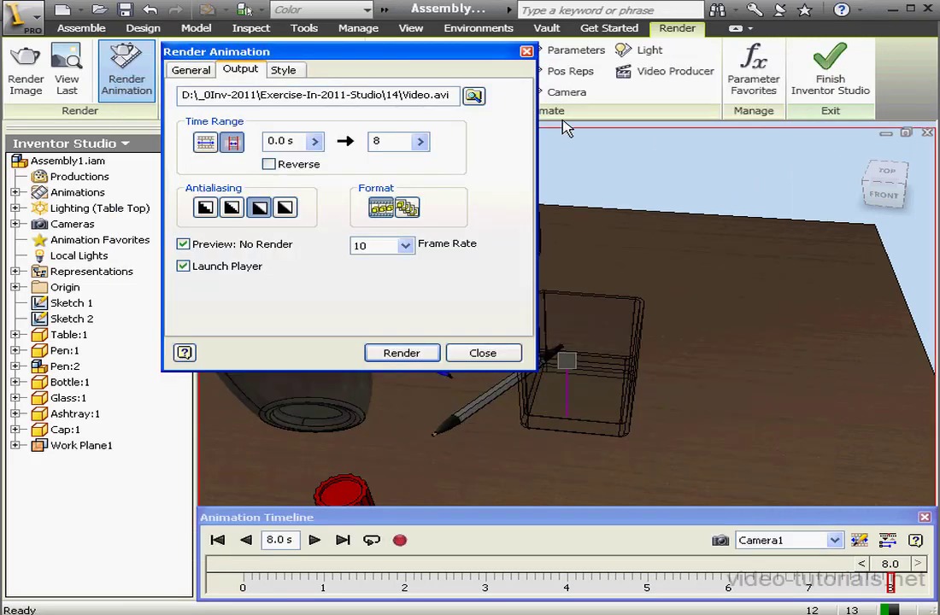
click(527, 52)
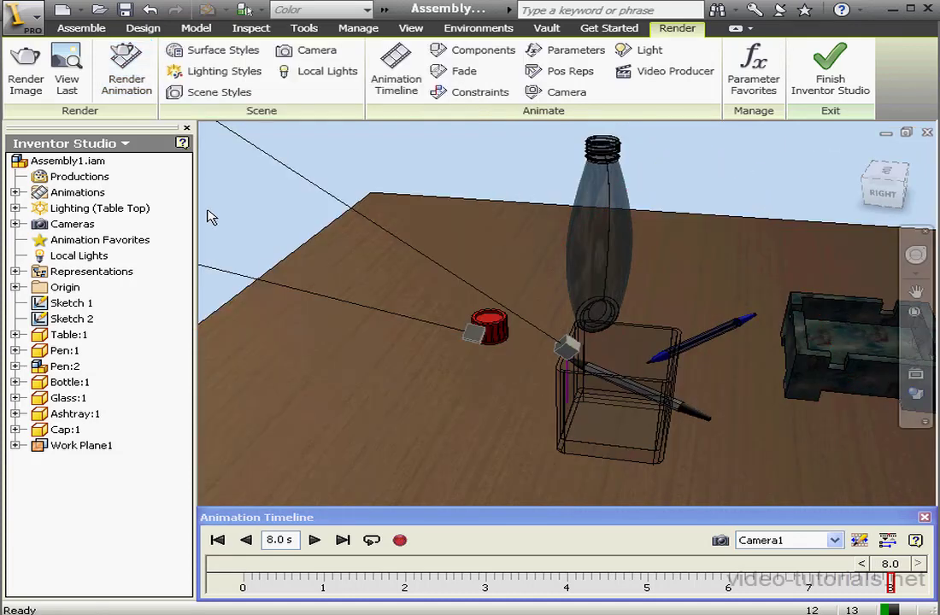
- Change the Table Top lighting's shadow type and set shadow density to 50, then save
click(86, 208)
right_click(84, 210)
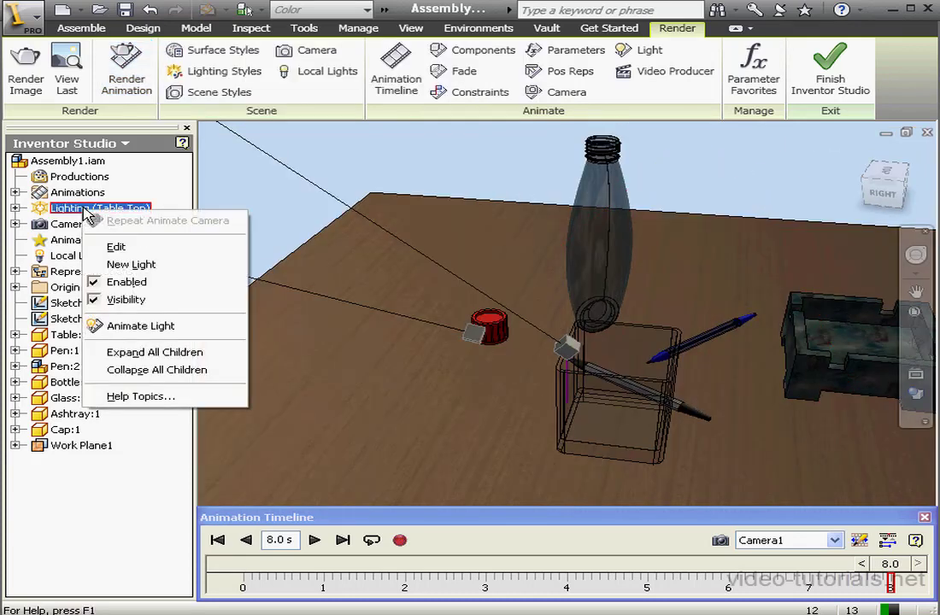
click(134, 249)
drag(775, 104, 436, 154)
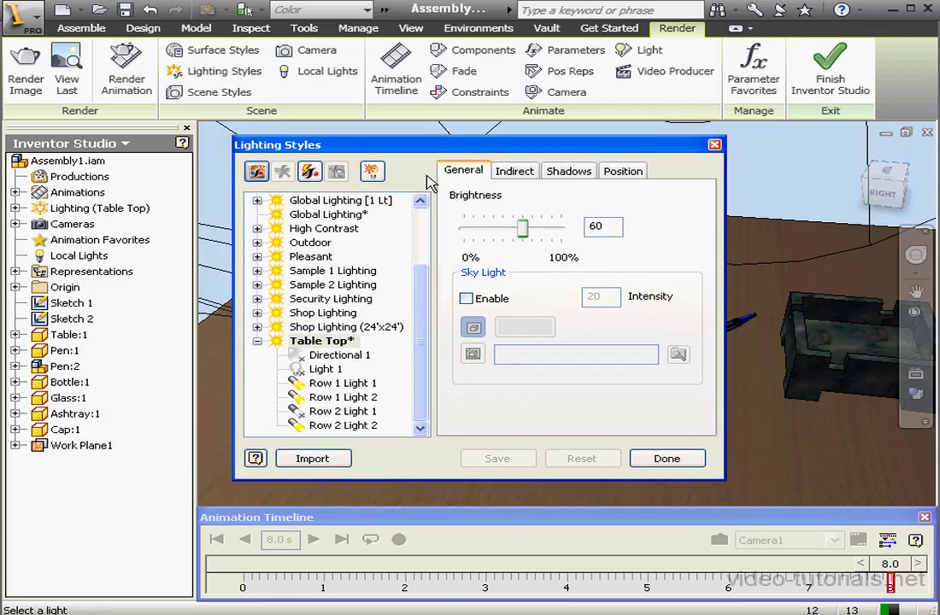
click(567, 171)
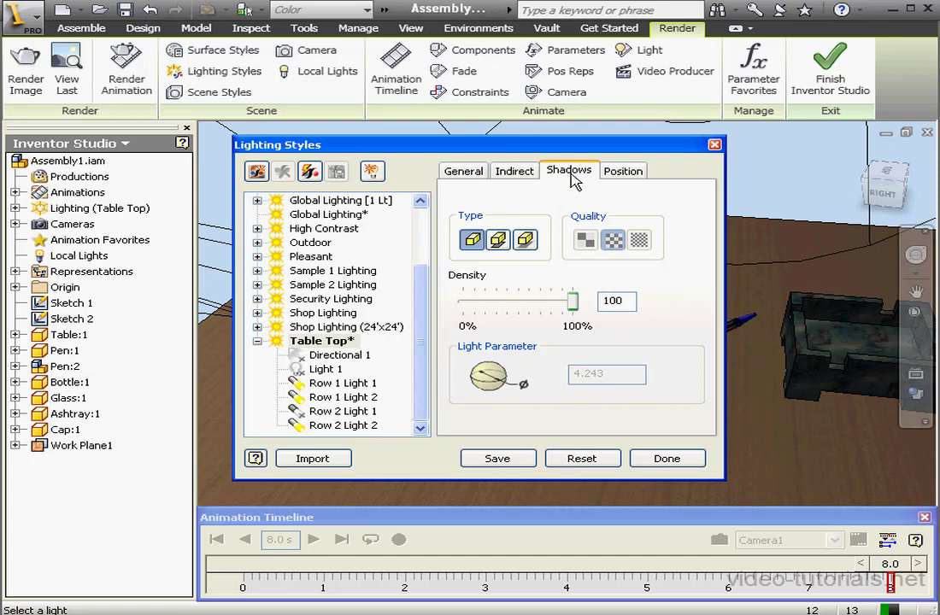
click(499, 239)
drag(574, 304, 520, 304)
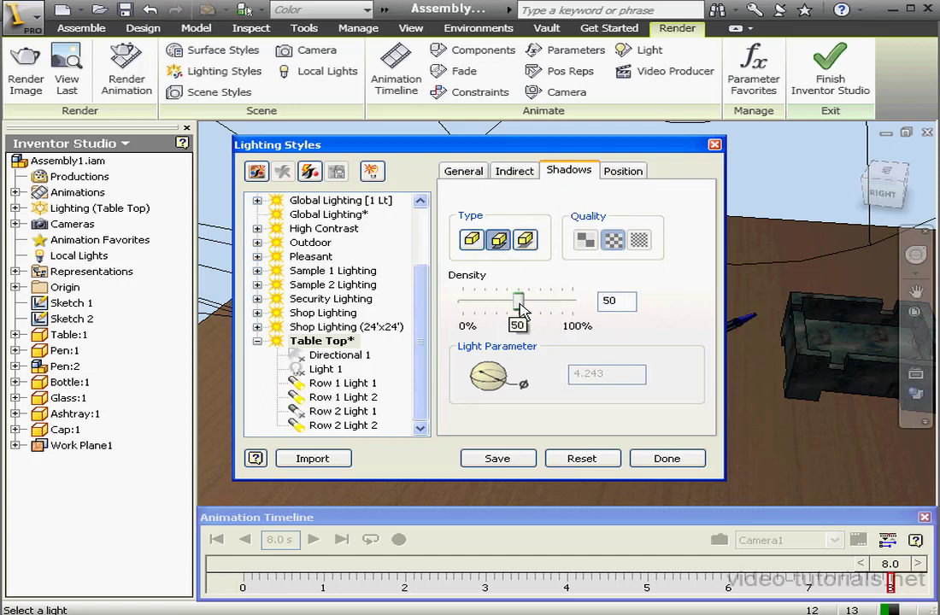
click(511, 463)
click(667, 459)
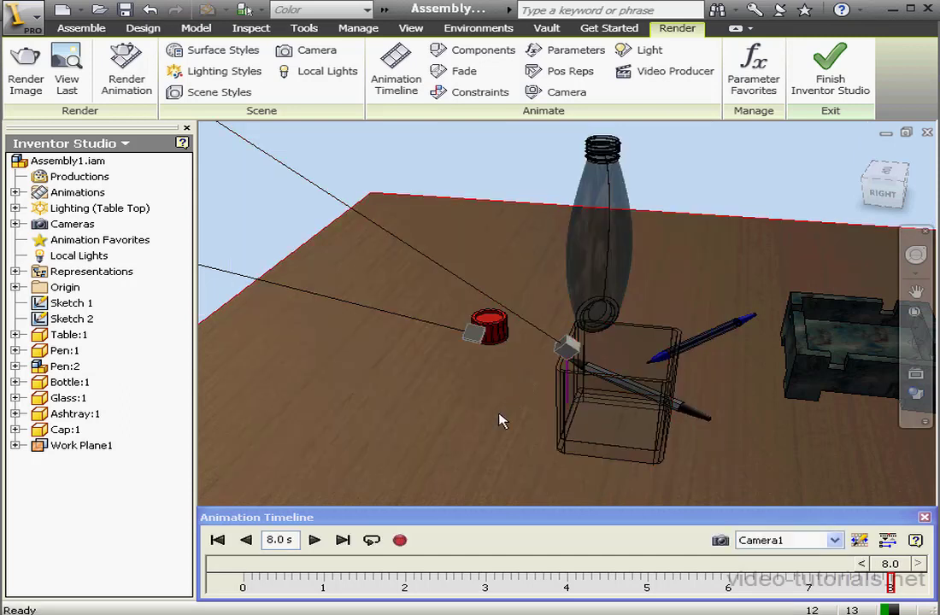
- Turn off Preview: No Render and set the output file to Video2.avi
click(399, 542)
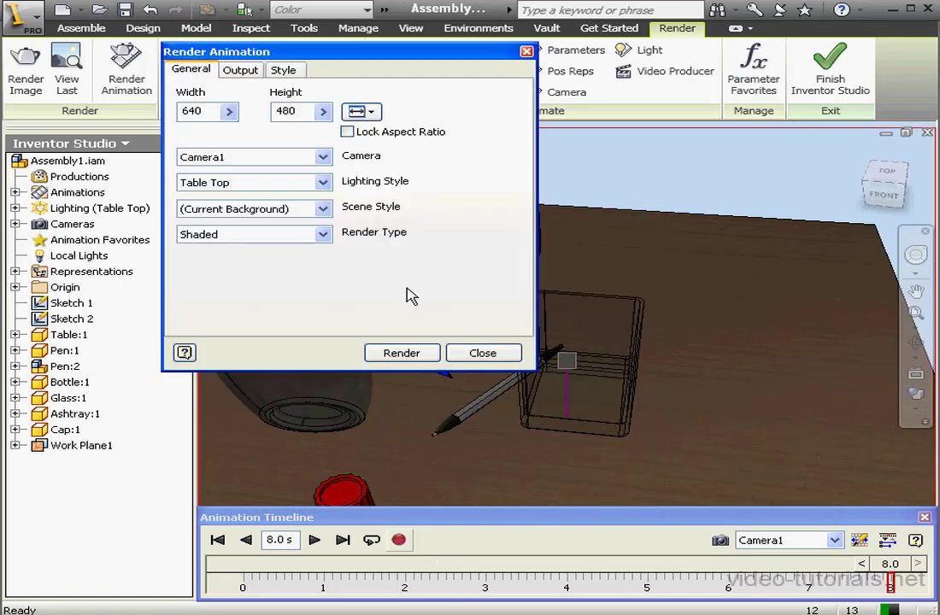
click(246, 72)
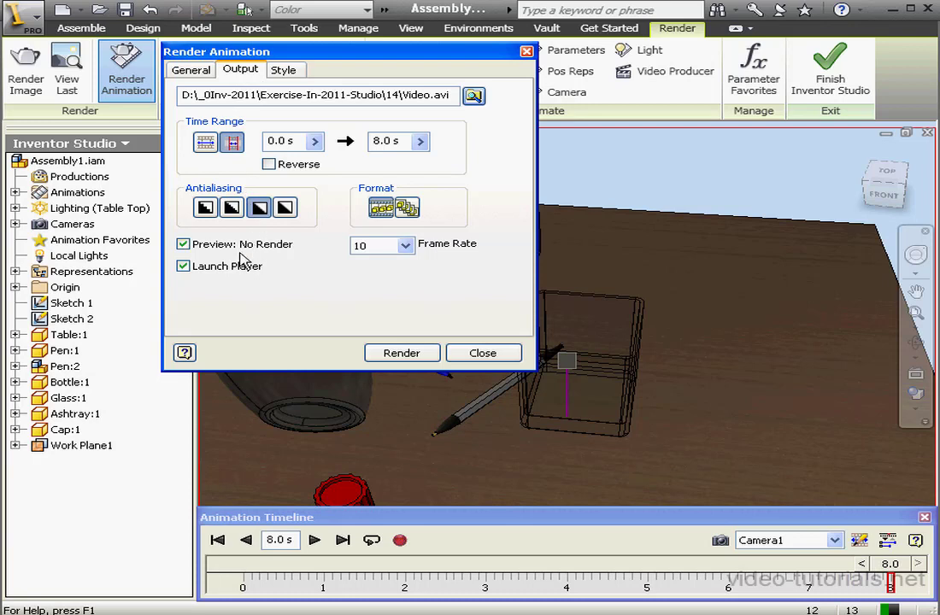
click(183, 244)
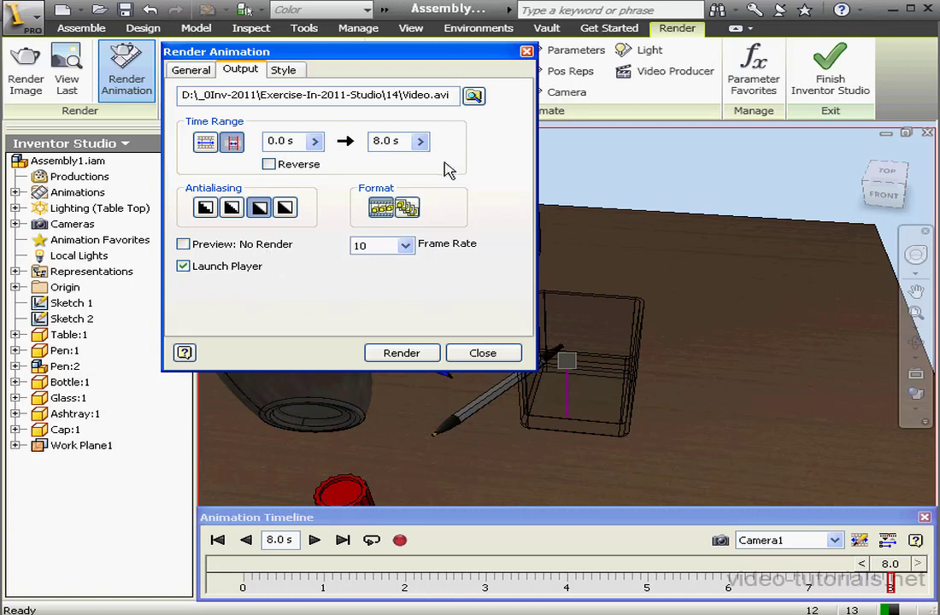
click(473, 96)
click(370, 270)
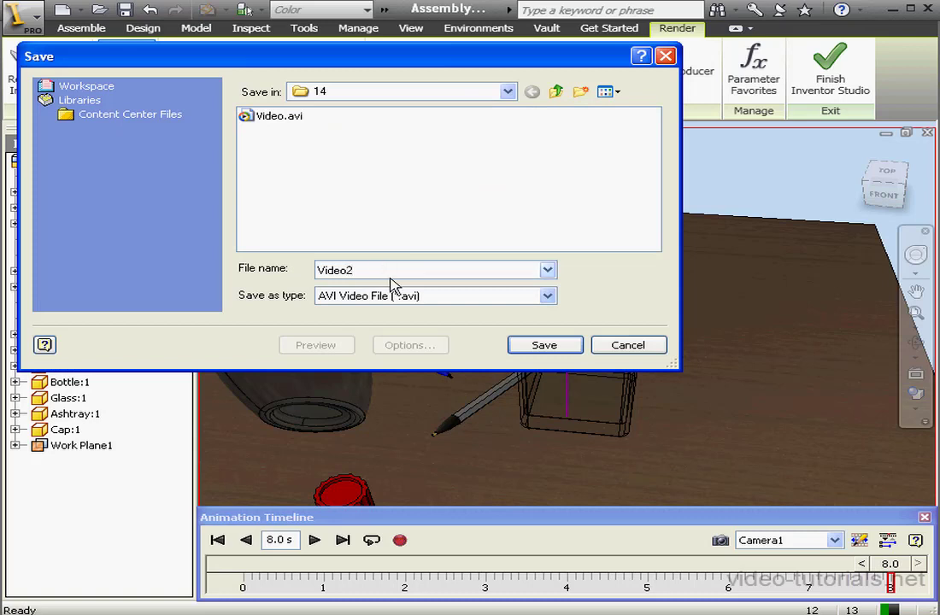
click(544, 345)
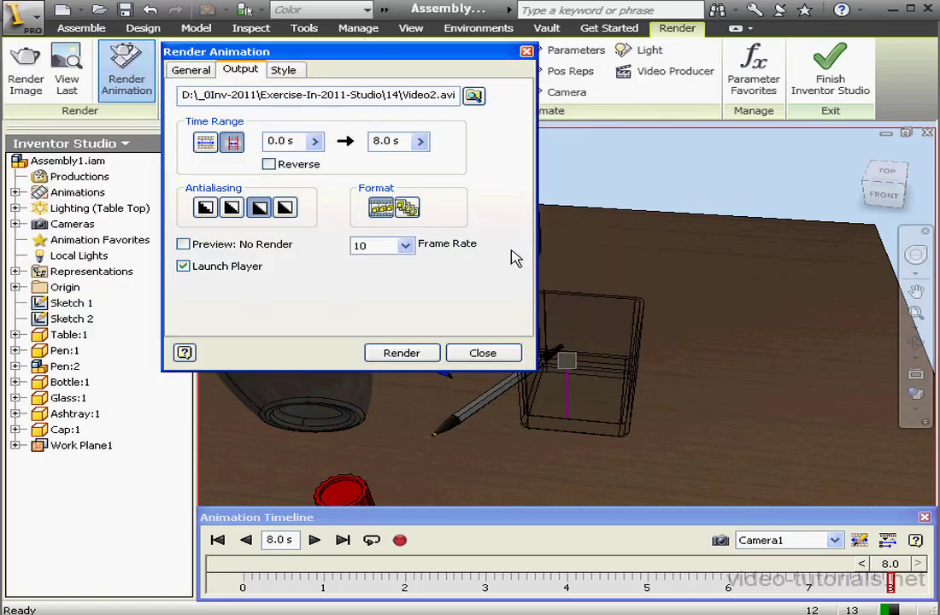
- Review the render style options, then render the animation with uncompressed full frames
click(286, 70)
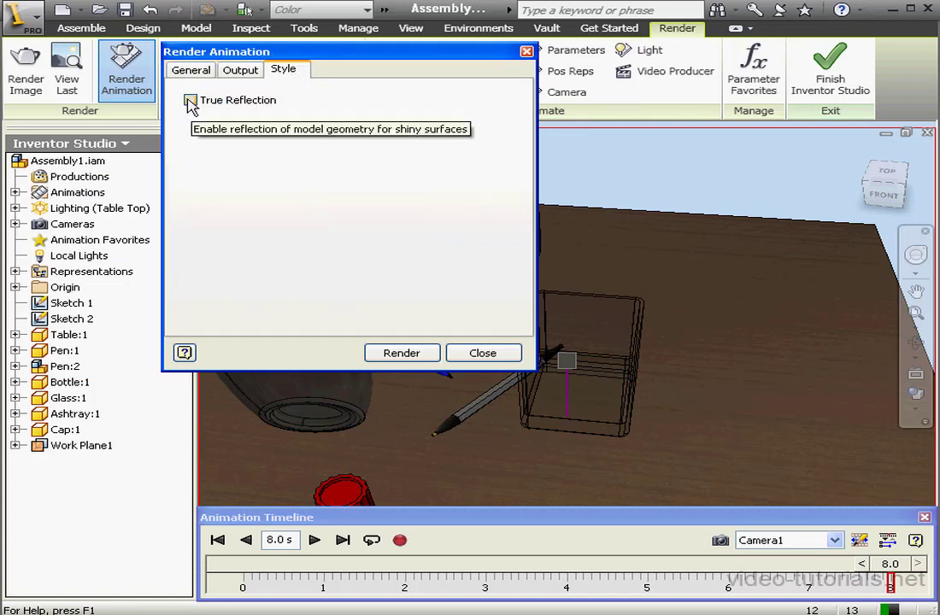
click(242, 70)
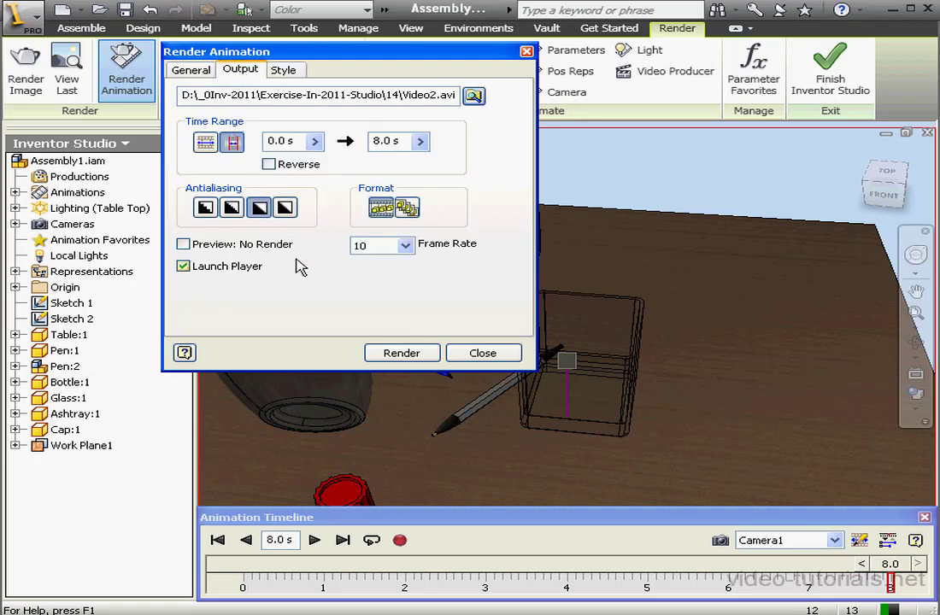
click(400, 352)
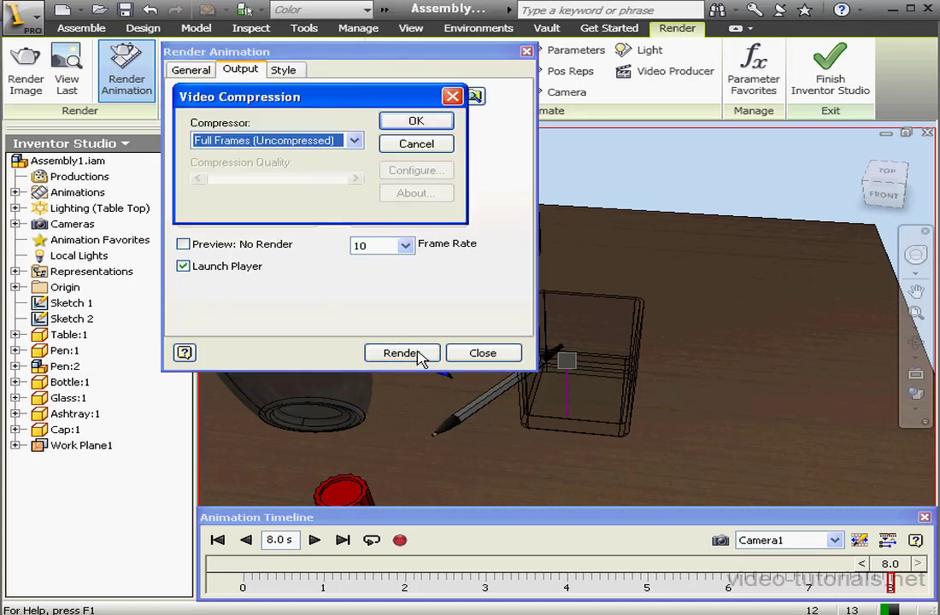
click(395, 122)
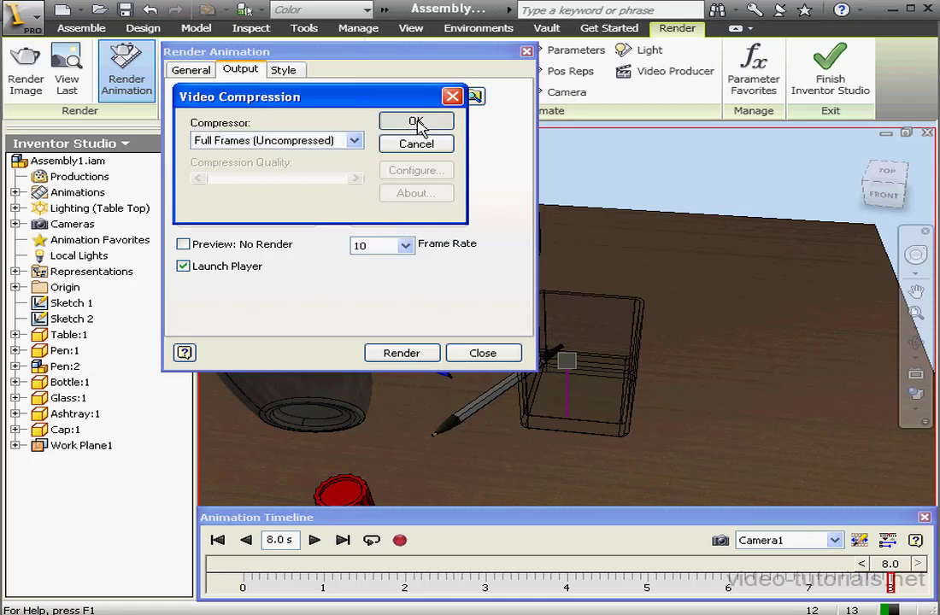